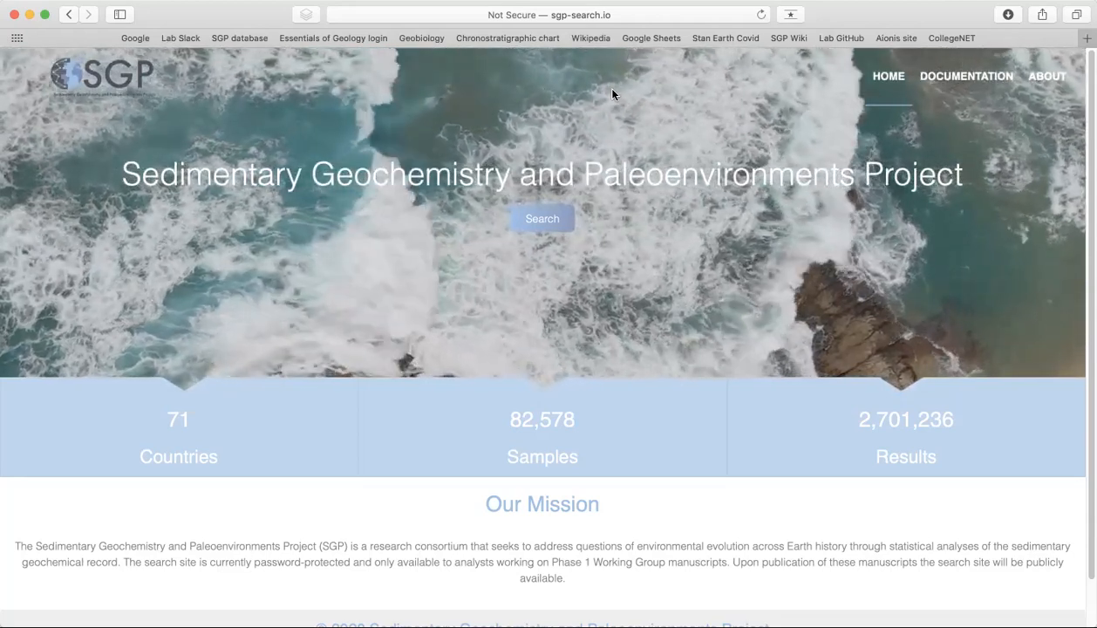
# Open the SGP site's documentation, and read through the Database description page of the sgp_phase1 GitHub wiki
pyautogui.click(966, 78)
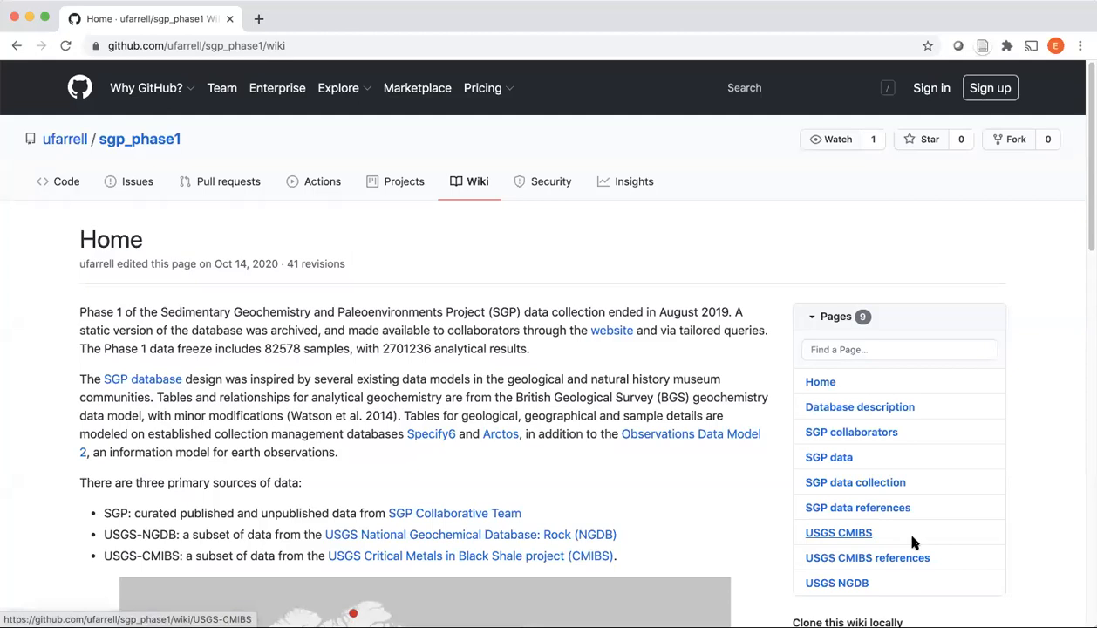
pyautogui.click(852, 413)
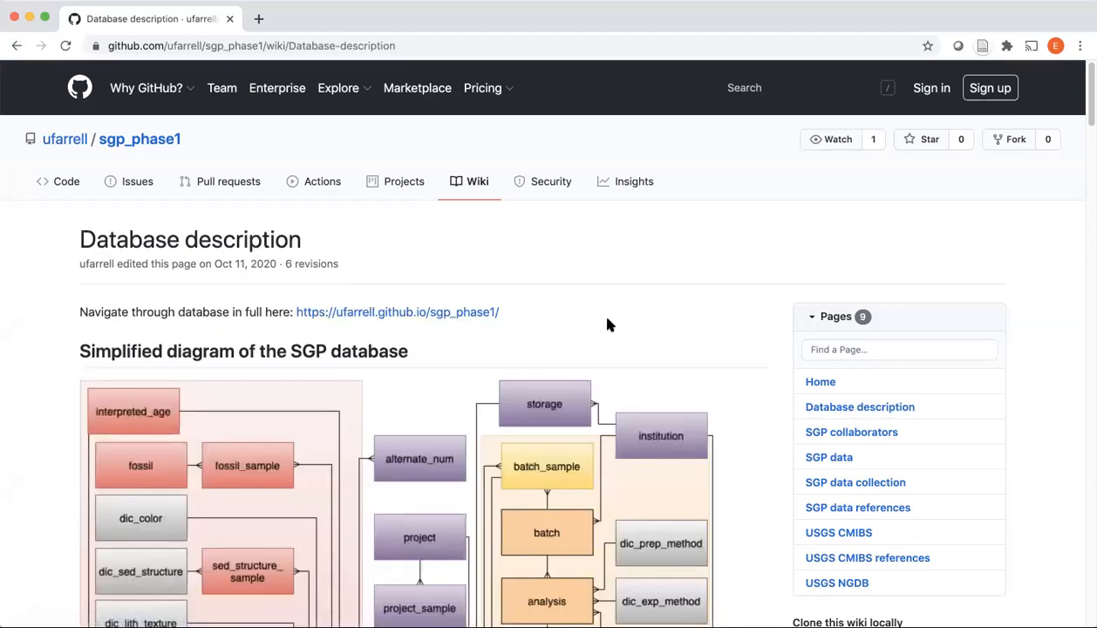
pyautogui.scroll(-9, 608, 325)
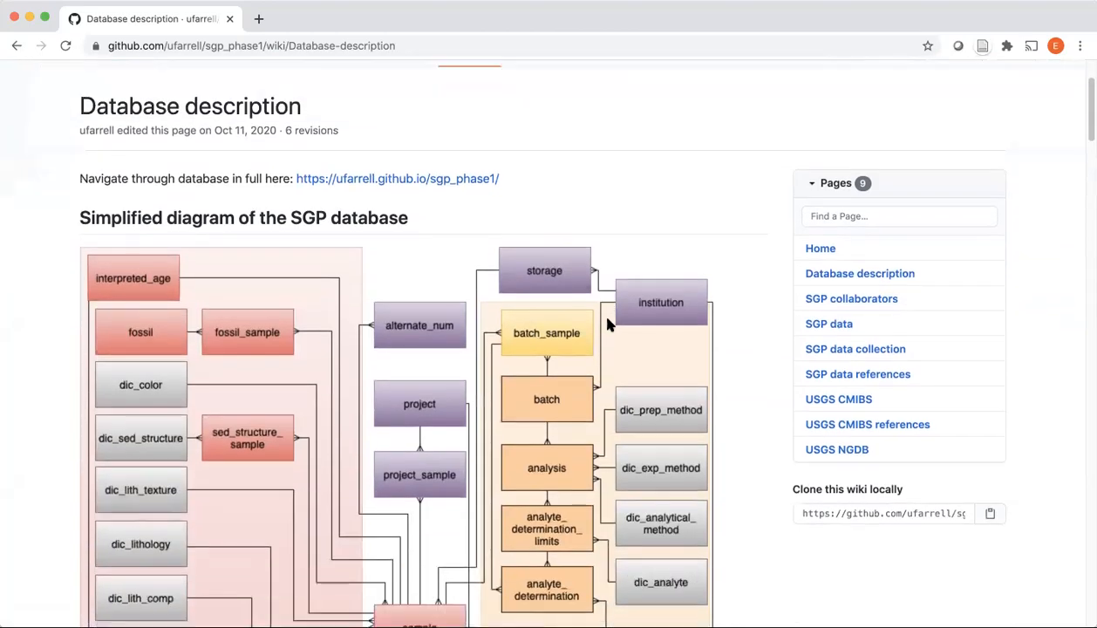
pyautogui.scroll(-11, 608, 325)
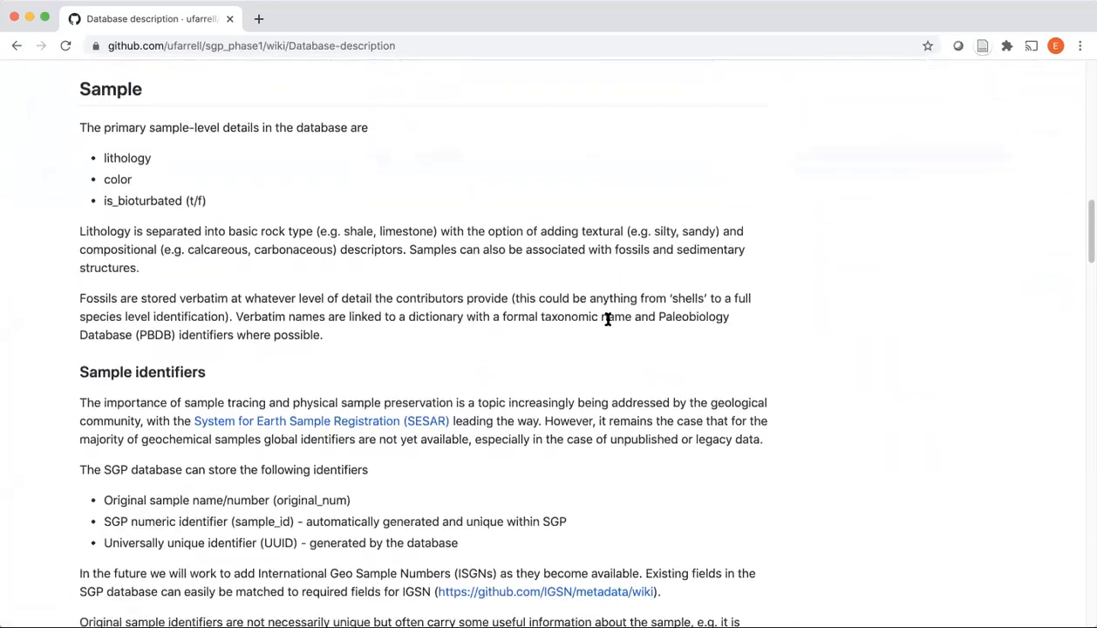
pyautogui.scroll(-15, 608, 324)
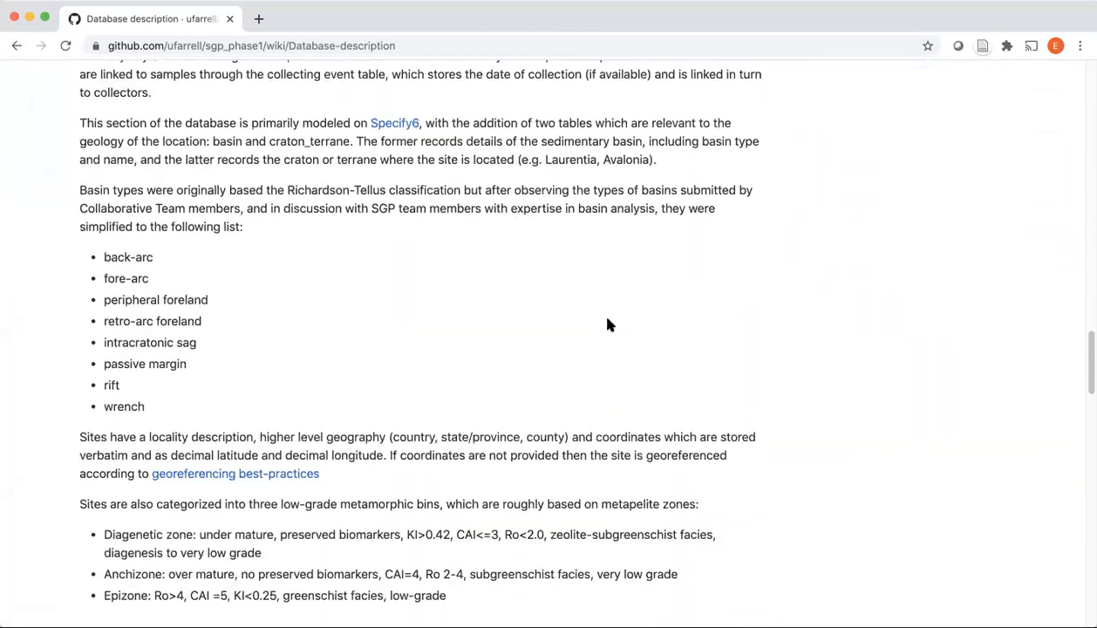
pyautogui.scroll(-5, 607, 324)
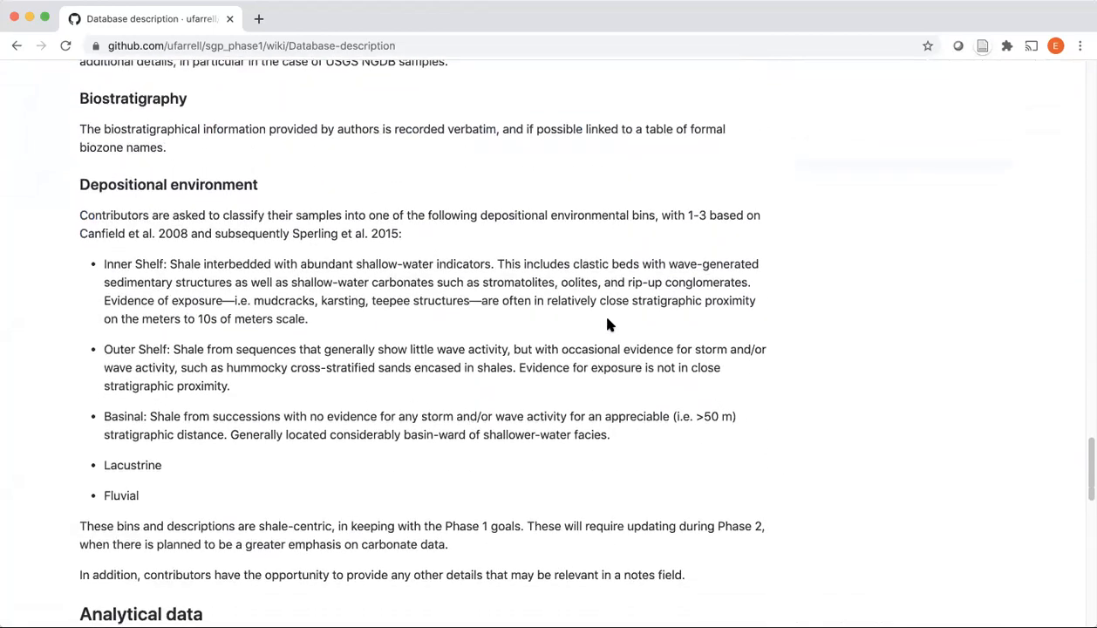
pyautogui.scroll(8, 607, 324)
pyautogui.scroll(20, 607, 325)
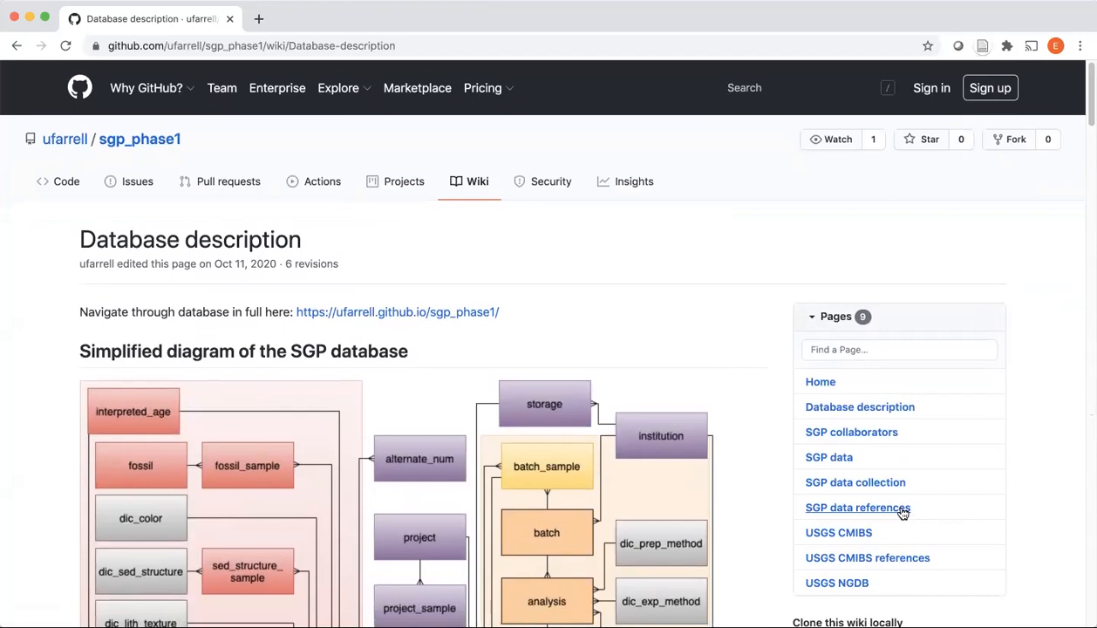
# View the wiki's SGP data references page, and return to its Home page to look over the data sources and map
pyautogui.click(901, 509)
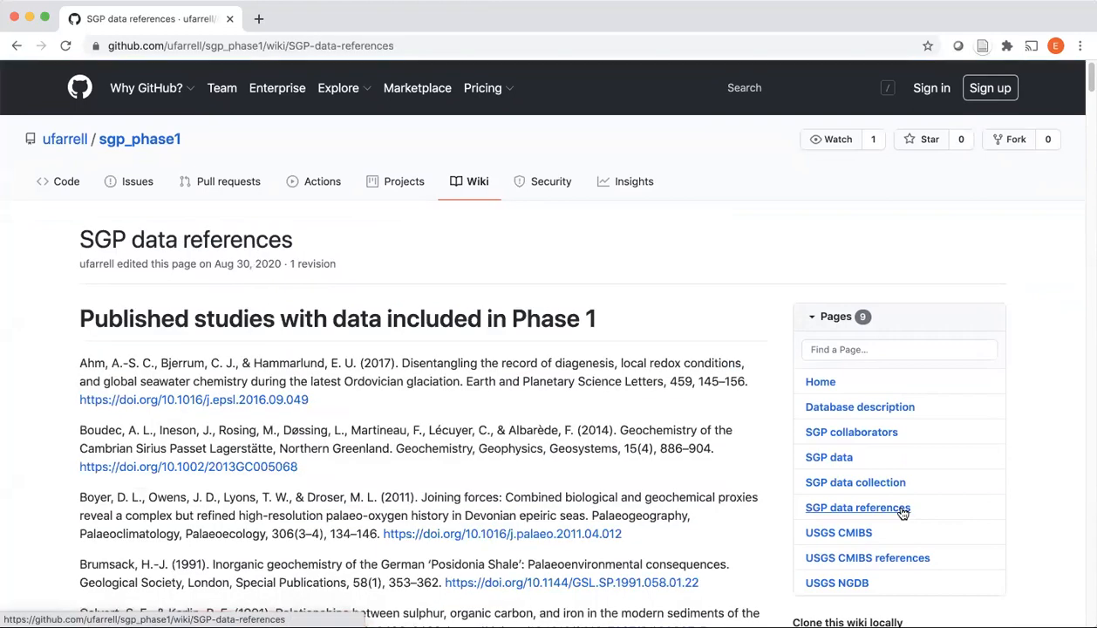
pyautogui.click(823, 382)
pyautogui.scroll(-10, 694, 304)
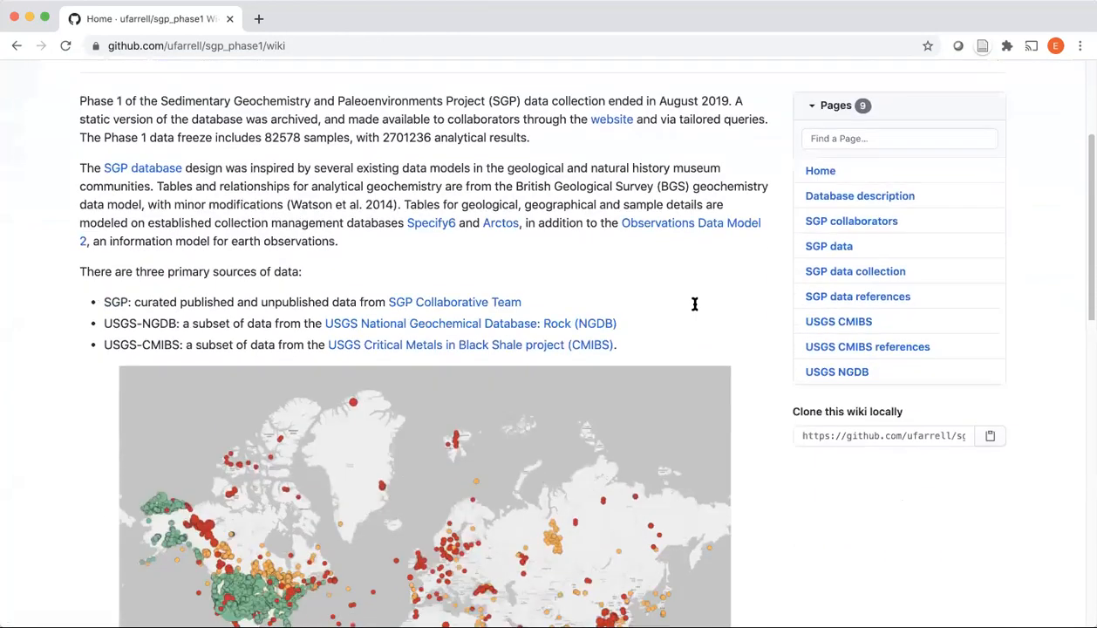
pyautogui.scroll(-10, 695, 307)
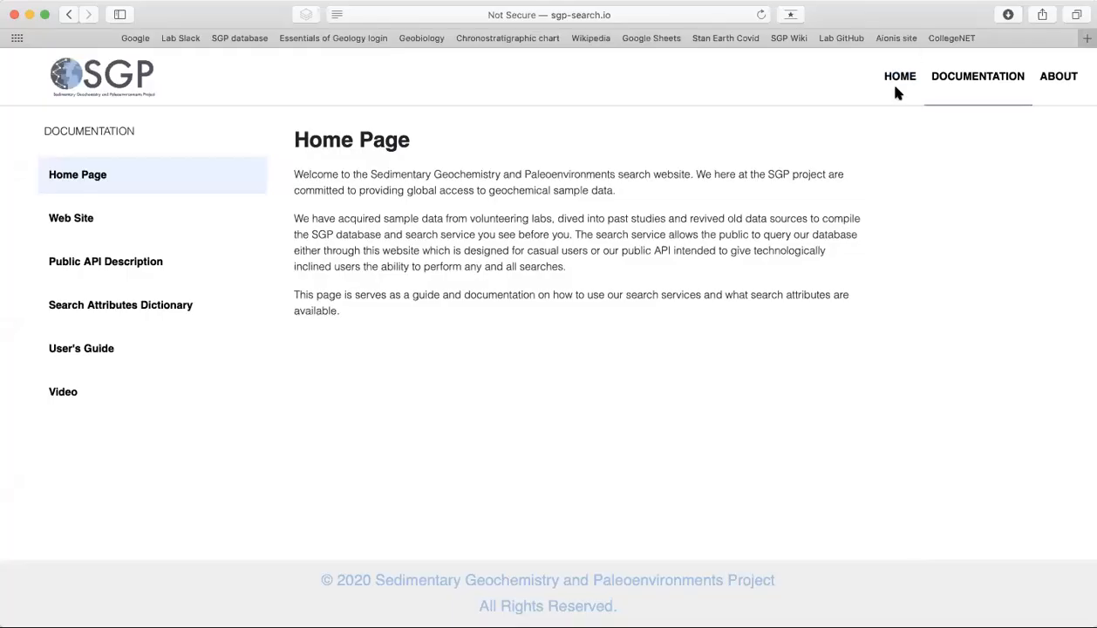
# Go from the SGP website's home page to its sample search and search for samples with the country set to Australia
pyautogui.click(900, 77)
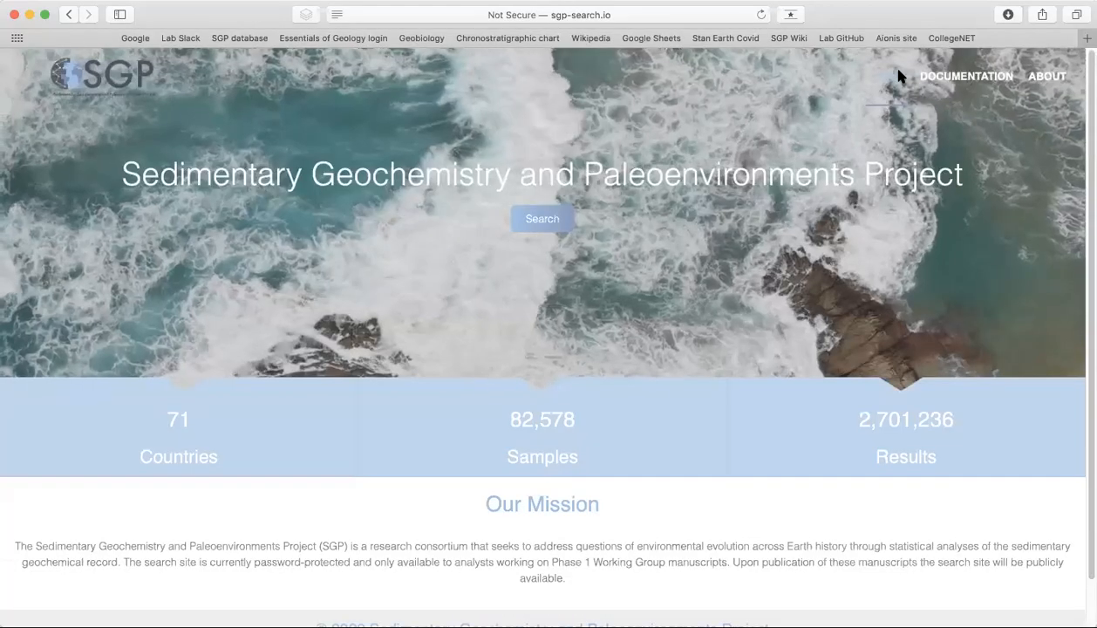
pyautogui.click(545, 225)
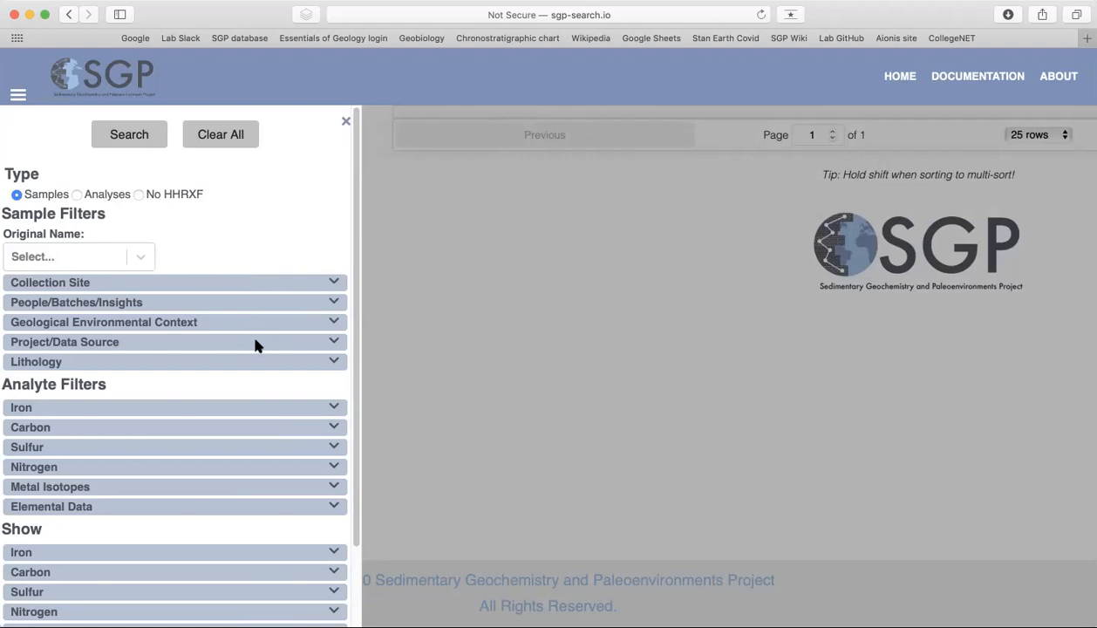
pyautogui.click(333, 282)
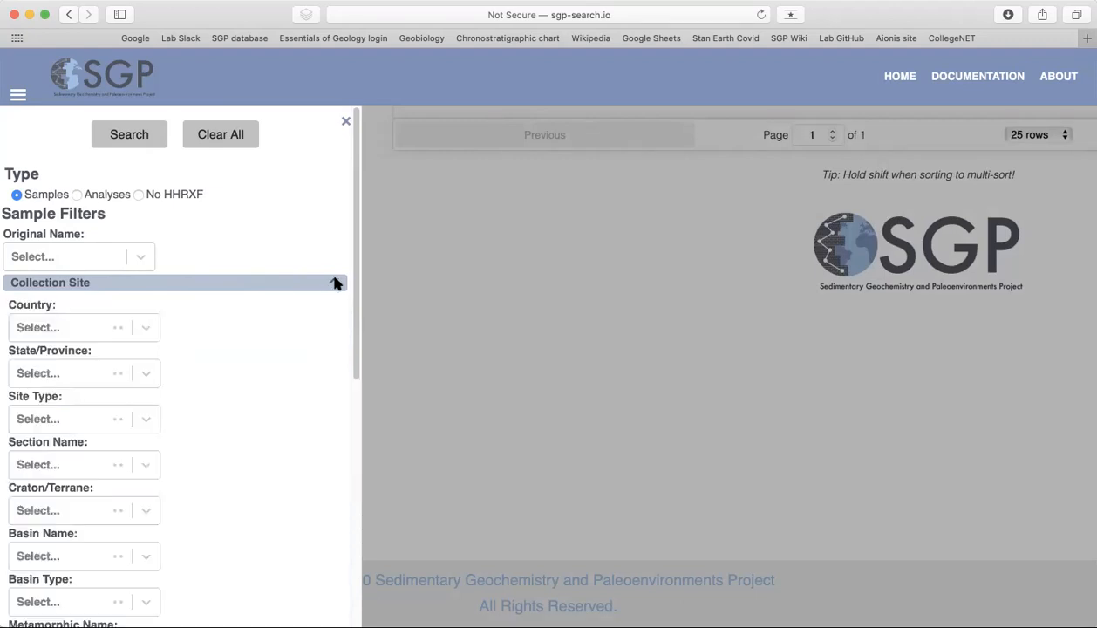
pyautogui.click(57, 328)
pyautogui.write('Austral')
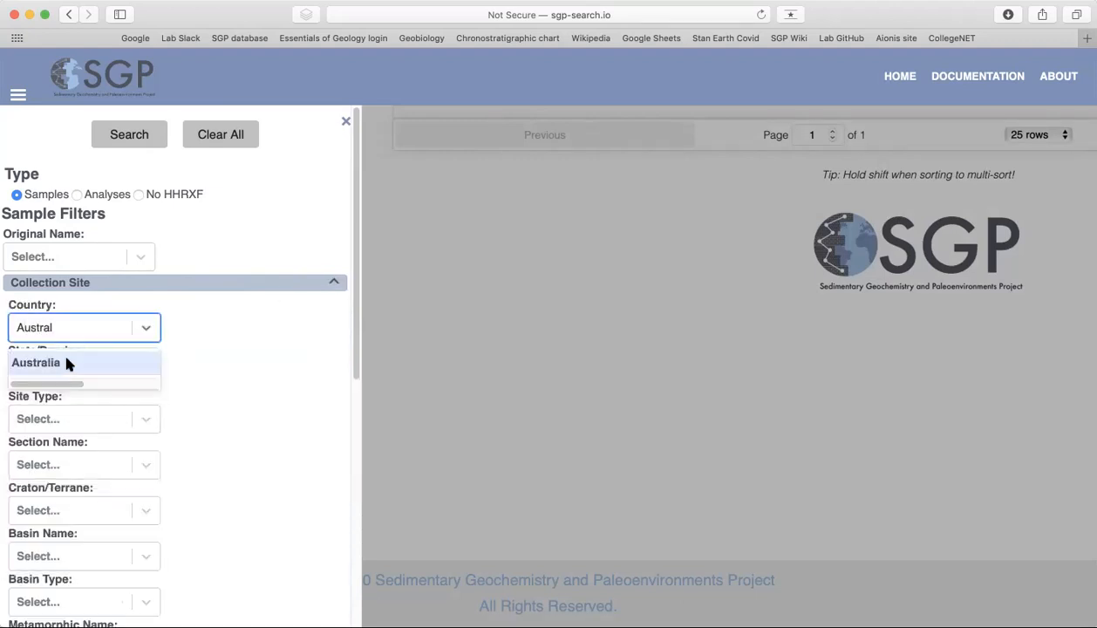
pyautogui.click(64, 361)
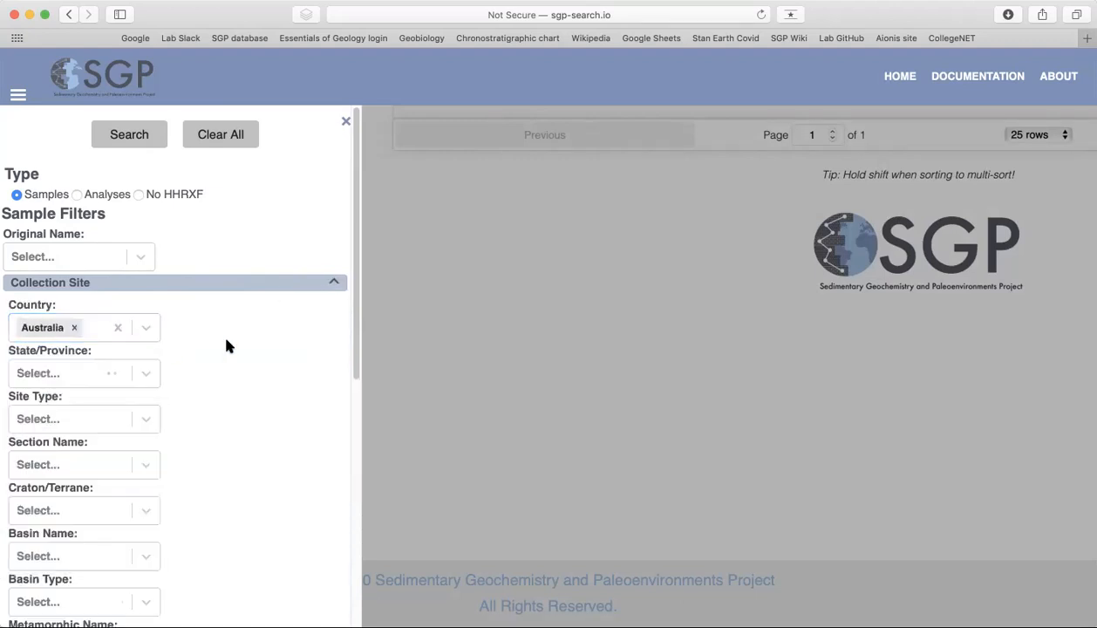
pyautogui.click(127, 139)
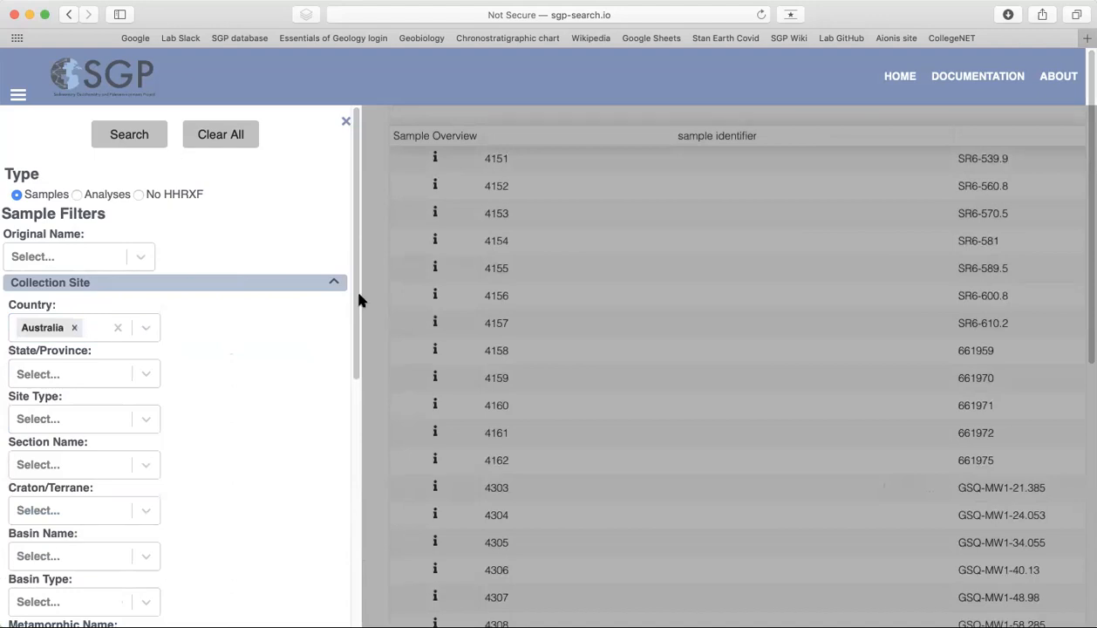
# Narrow the sample search to the basin type rift and rerun it
pyautogui.scroll(-5, 272, 380)
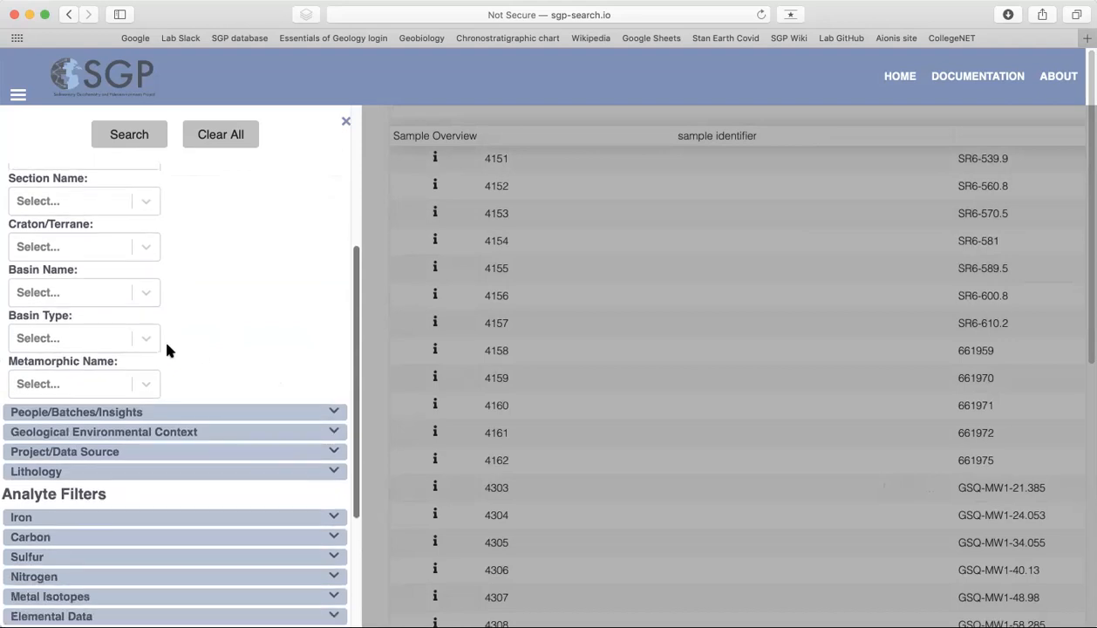
pyautogui.click(135, 338)
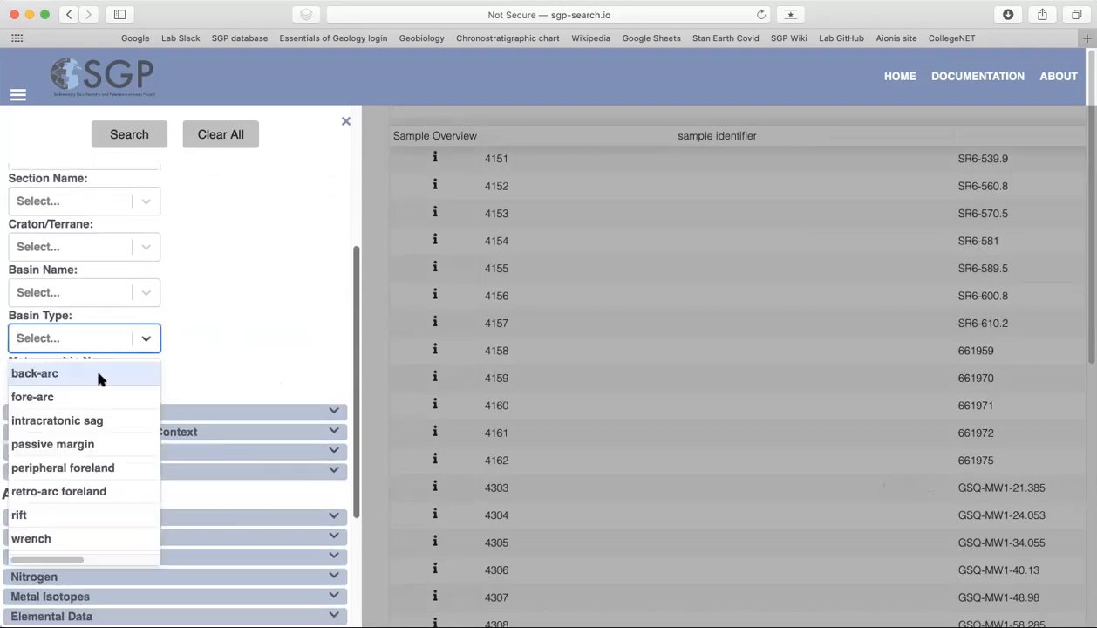
pyautogui.click(31, 516)
pyautogui.click(176, 356)
pyautogui.click(130, 133)
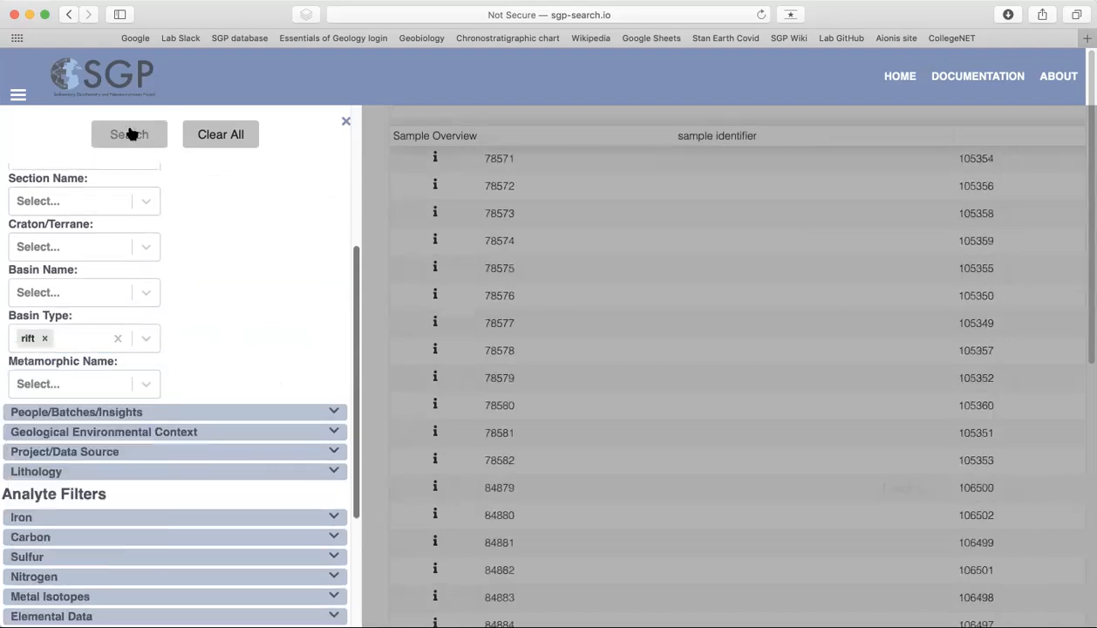
# Remove the rift basin type filter and rerun the search
pyautogui.click(44, 338)
pyautogui.click(221, 296)
pyautogui.click(140, 133)
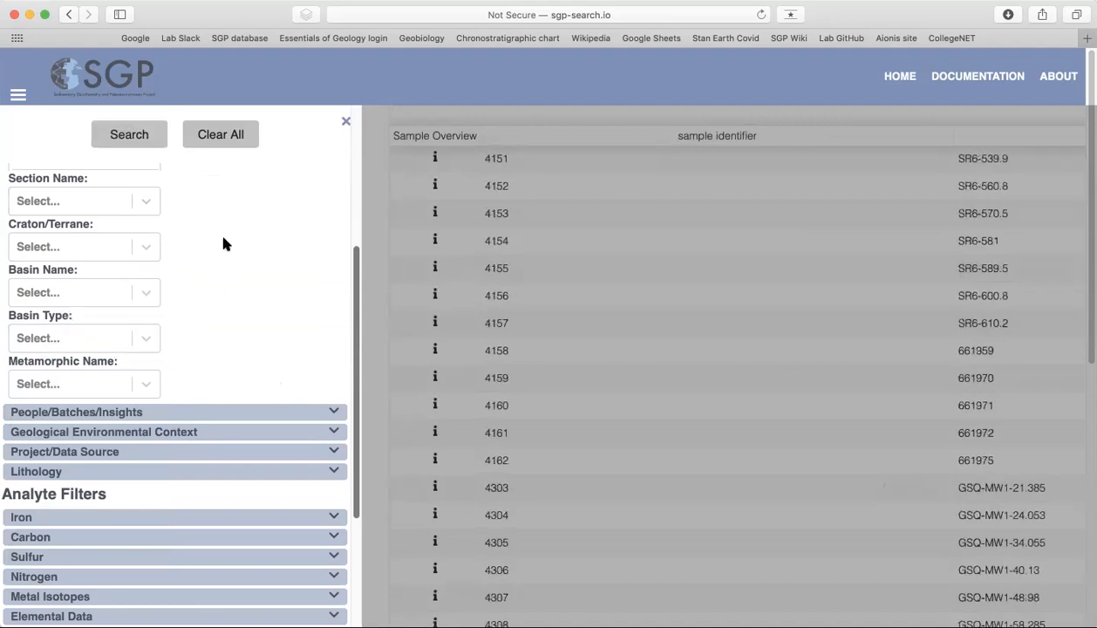
# Set the interpreted age range to -1 to 4000 Ma in the geological environmental context filters and rerun the search
pyautogui.scroll(-3, 273, 282)
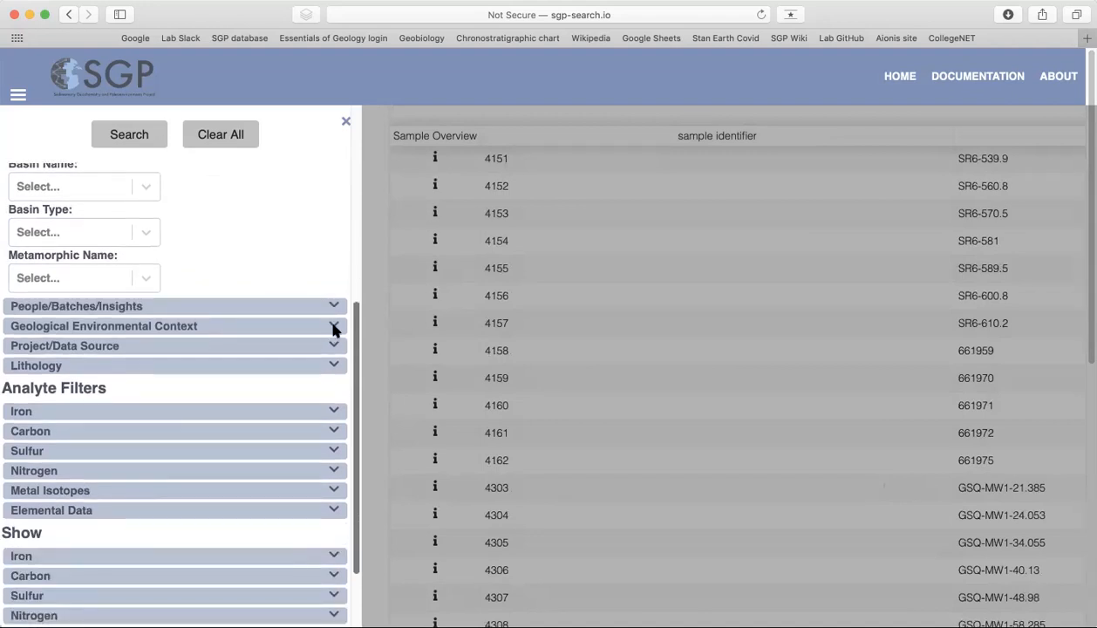
pyautogui.click(333, 327)
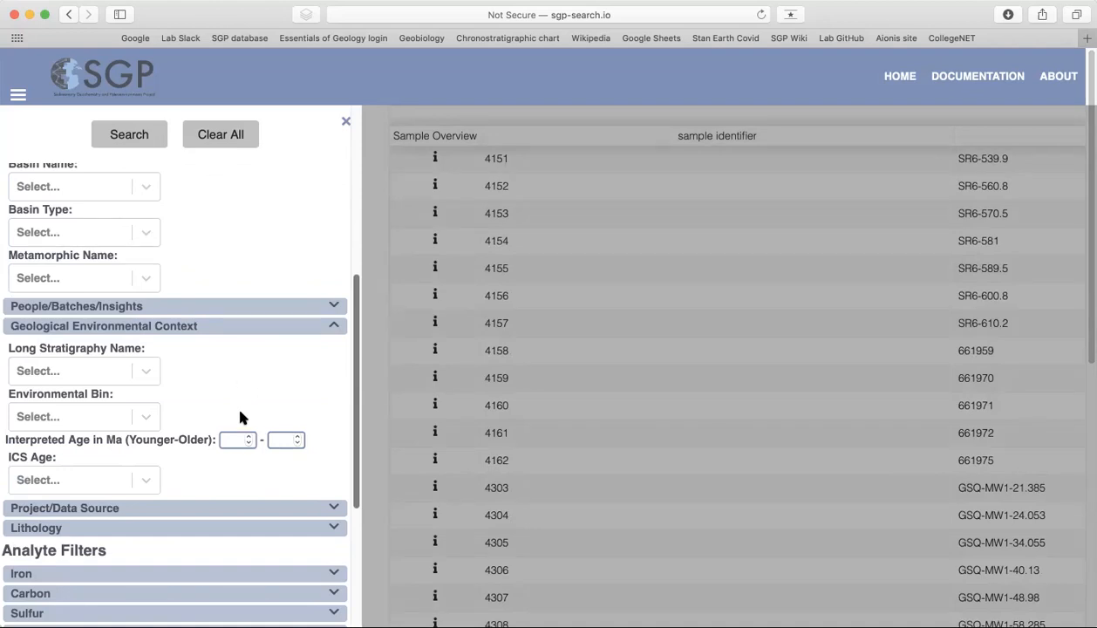
pyautogui.click(228, 440)
pyautogui.write('-1')
pyautogui.click(273, 440)
pyautogui.write('4000')
pyautogui.click(266, 384)
pyautogui.click(130, 139)
pyautogui.scroll(-5, 288, 220)
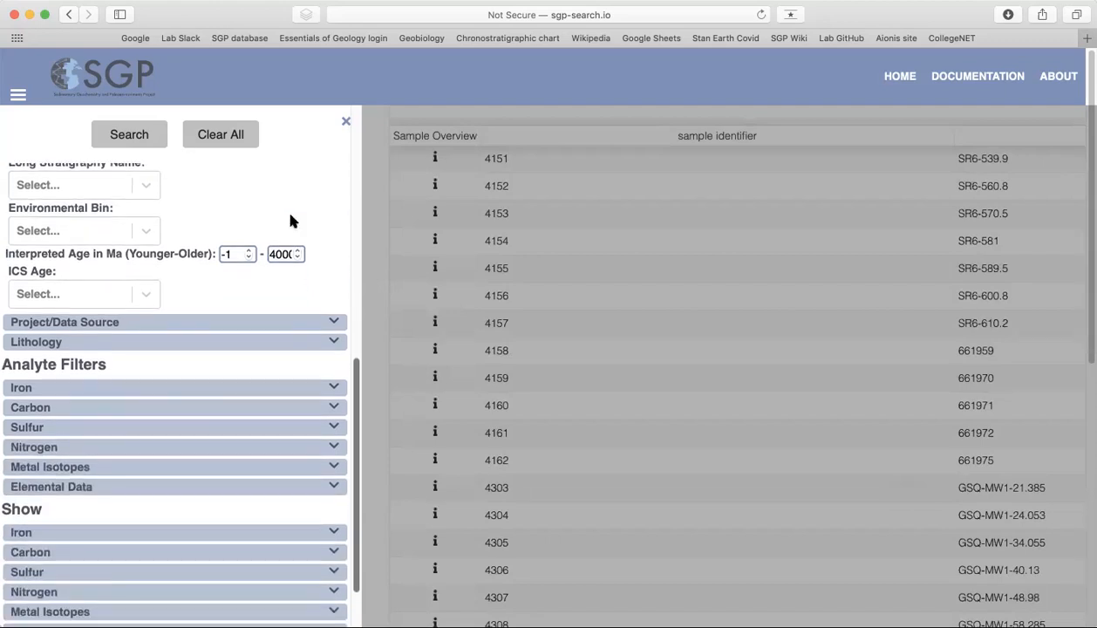
pyautogui.scroll(5, 290, 223)
pyautogui.click(331, 349)
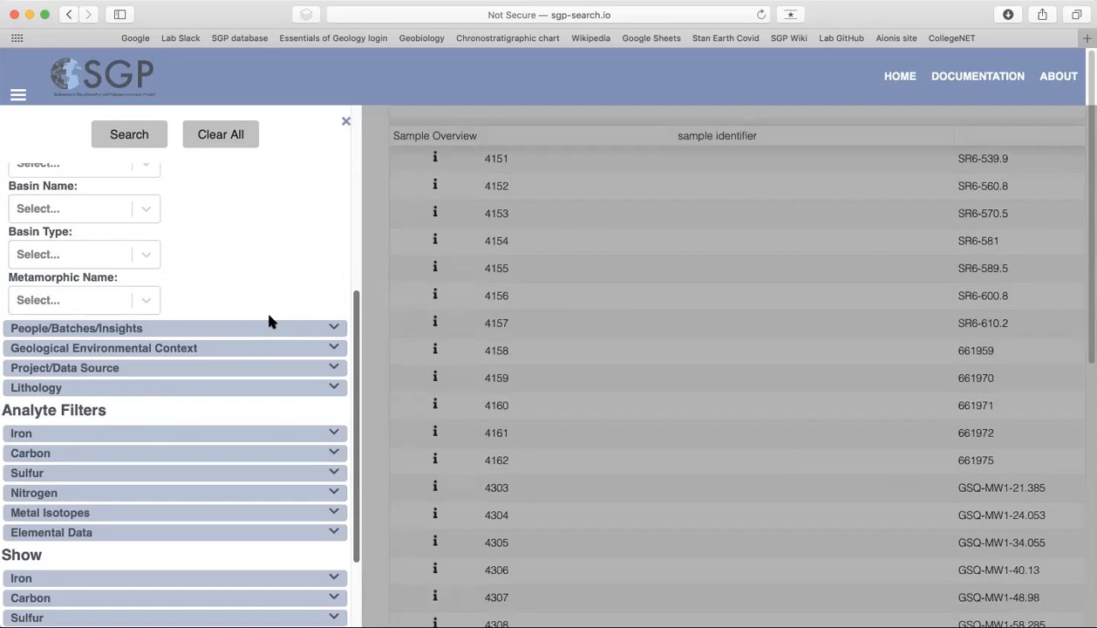
# Filter the samples to a TOC (wt%) range of 3 to 100 and rerun the search
pyautogui.scroll(-3, 302, 408)
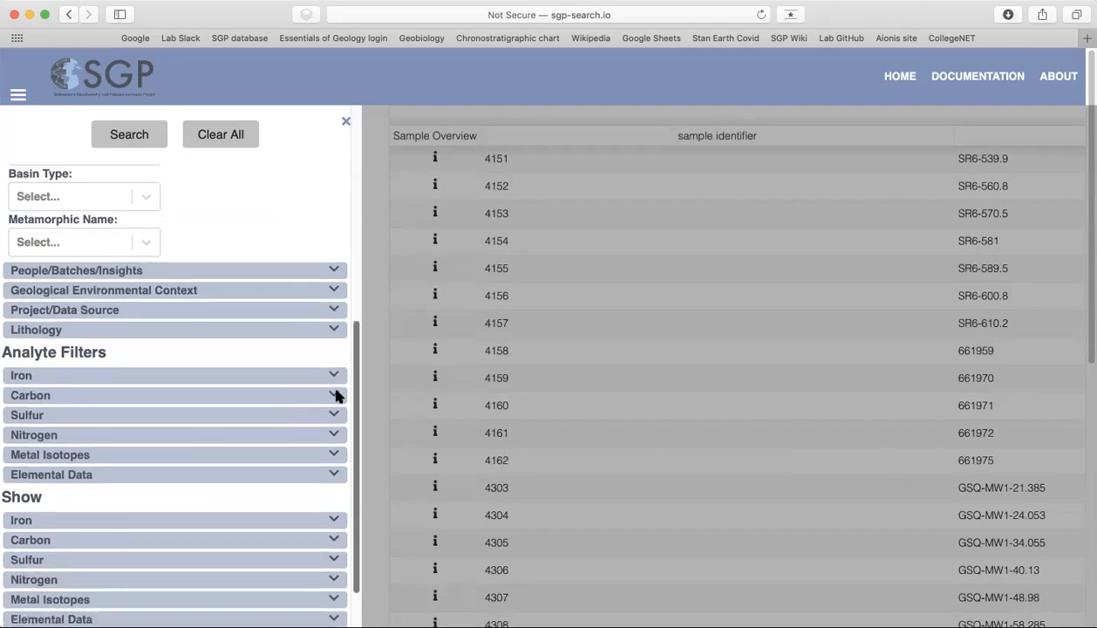
pyautogui.click(336, 395)
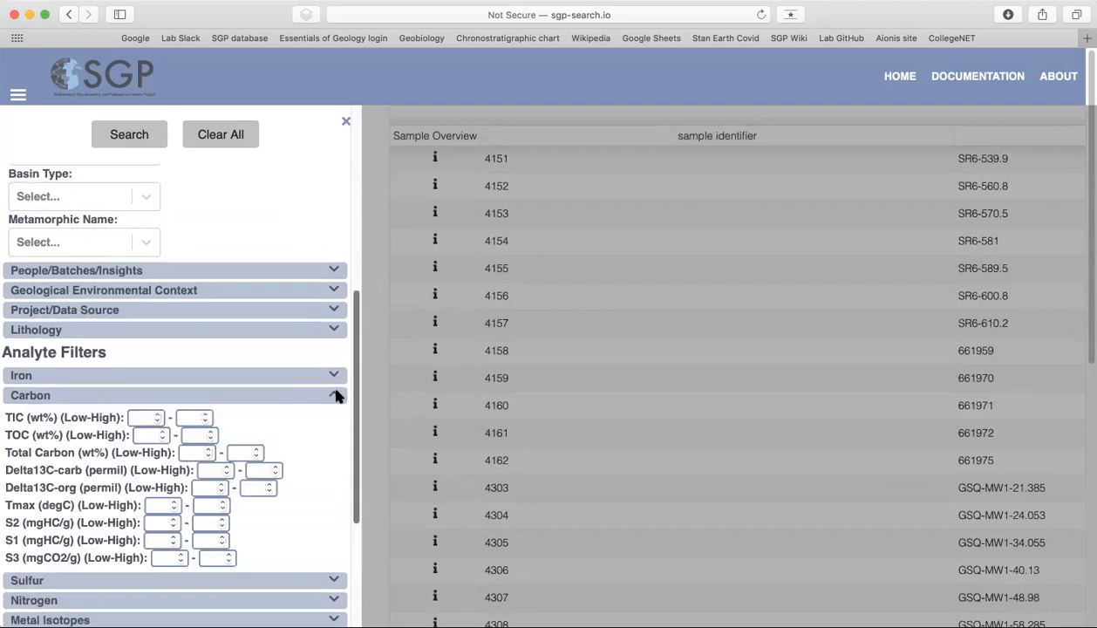
pyautogui.click(143, 435)
pyautogui.write('3')
pyautogui.click(186, 436)
pyautogui.write('100')
pyautogui.click(125, 134)
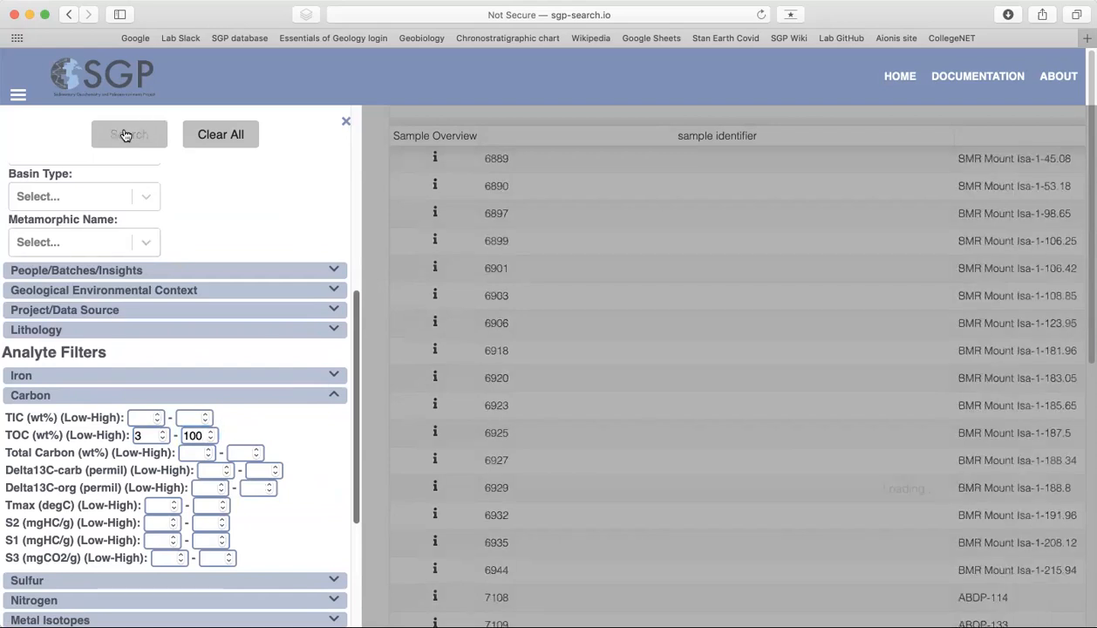
# Clear both limits of the TOC filter, rerun the search and collapse the carbon filters
pyautogui.click(201, 439)
pyautogui.press('BackSpace')
pyautogui.press('BackSpace')
pyautogui.press('BackSpace')
pyautogui.hotkey('shift', 'Tab')
pyautogui.press('BackSpace')
pyautogui.click(125, 133)
pyautogui.click(330, 396)
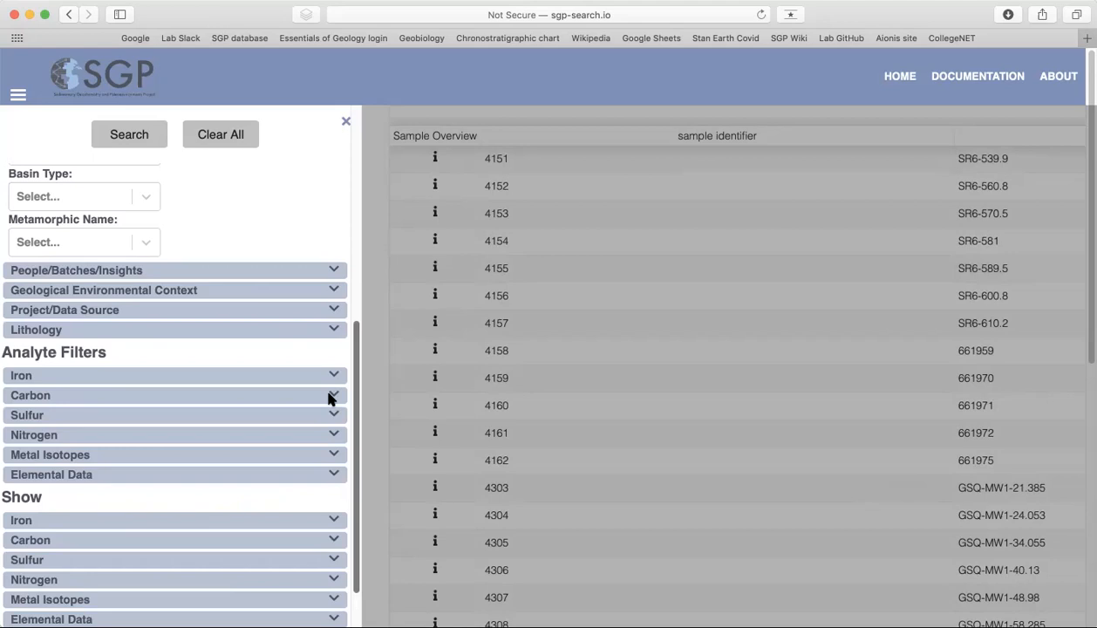
# Review the iron display options and include TOC (wt%) among the carbon values to show in the results
pyautogui.scroll(-2, 330, 398)
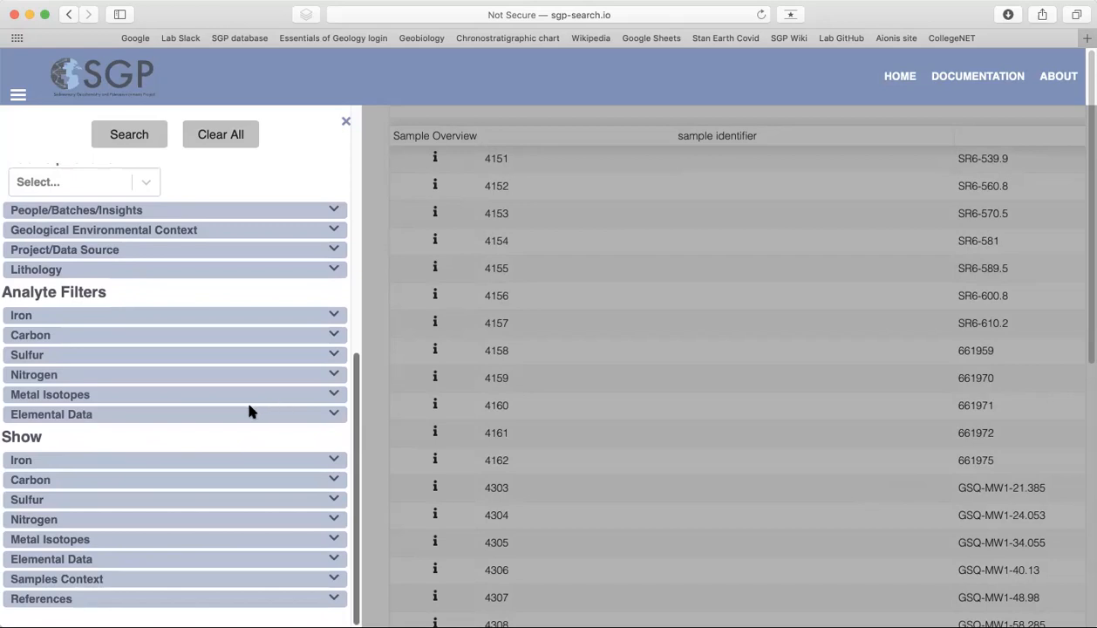
pyautogui.click(325, 461)
pyautogui.scroll(-4, 328, 460)
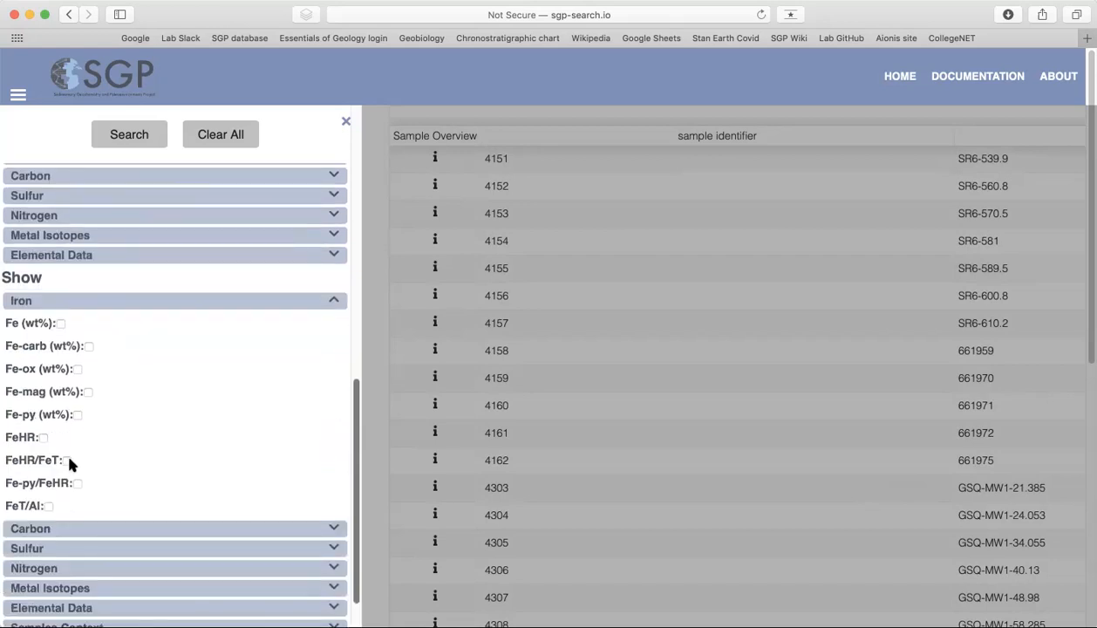
pyautogui.click(329, 304)
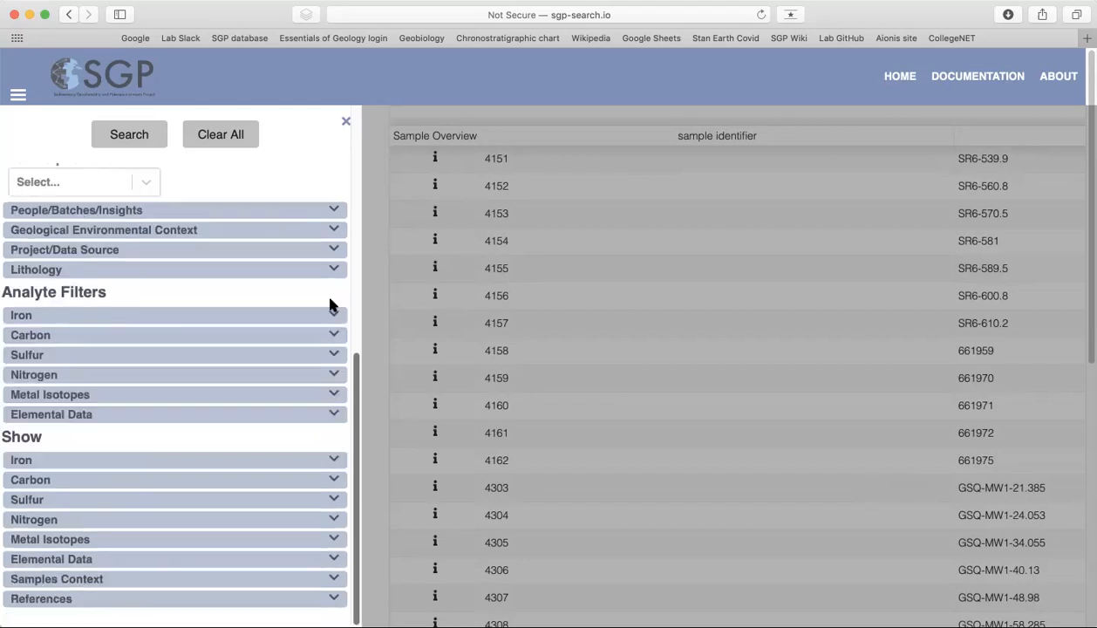
pyautogui.click(333, 482)
pyautogui.scroll(-2, 230, 483)
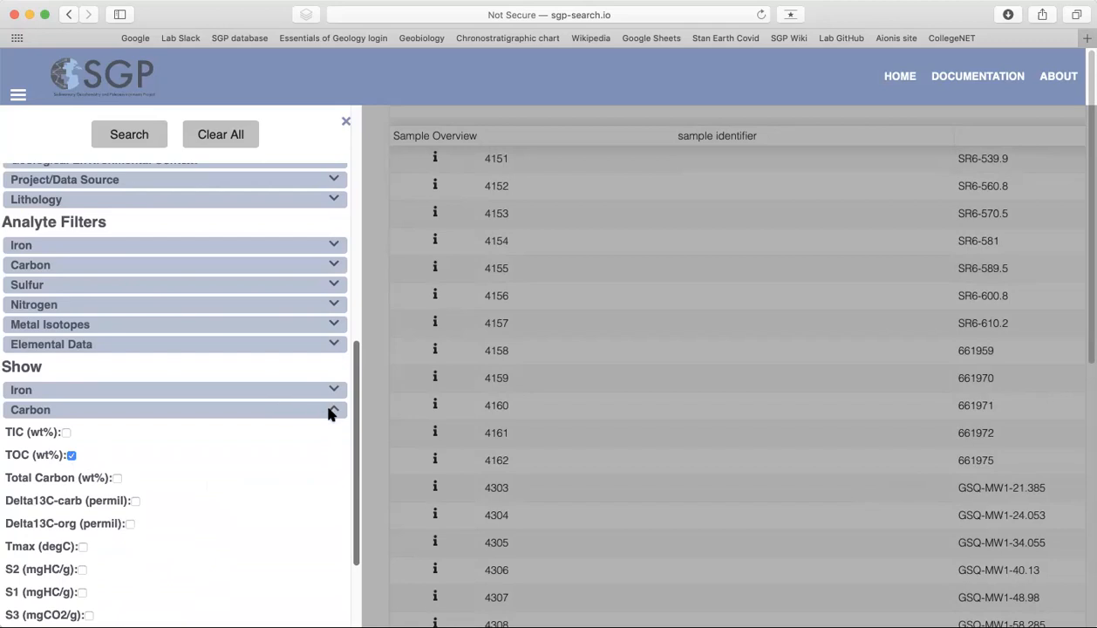
pyautogui.click(331, 410)
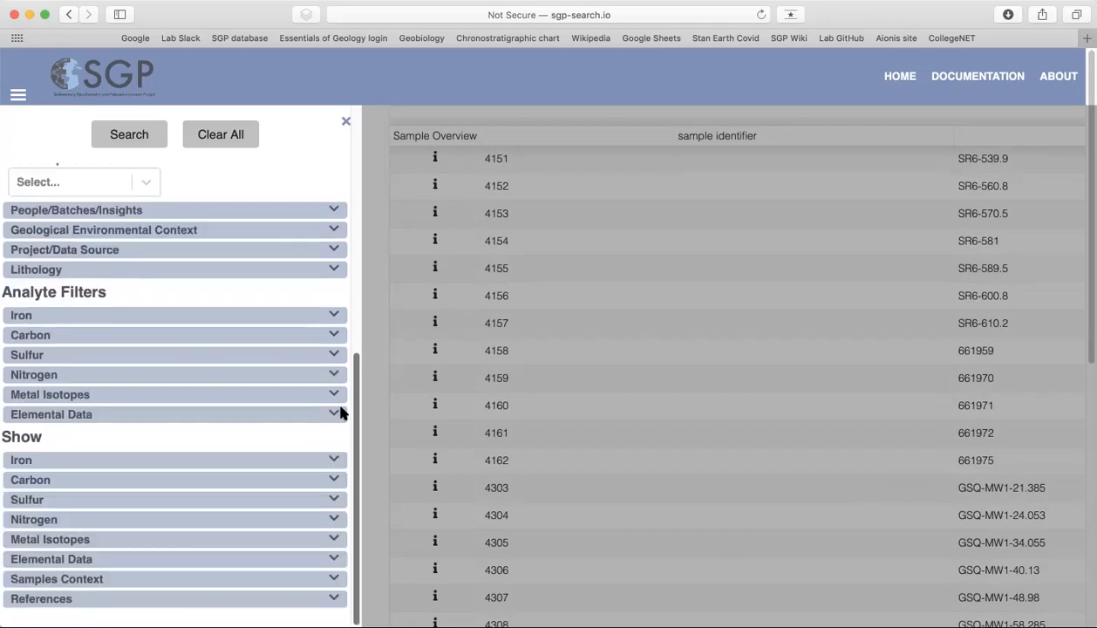
# Choose elemental data to show in the results, including Mo (ppm)
pyautogui.click(335, 558)
pyautogui.scroll(-5, 262, 514)
pyautogui.click(58, 411)
pyautogui.scroll(-10, 108, 433)
pyautogui.scroll(-10, 109, 435)
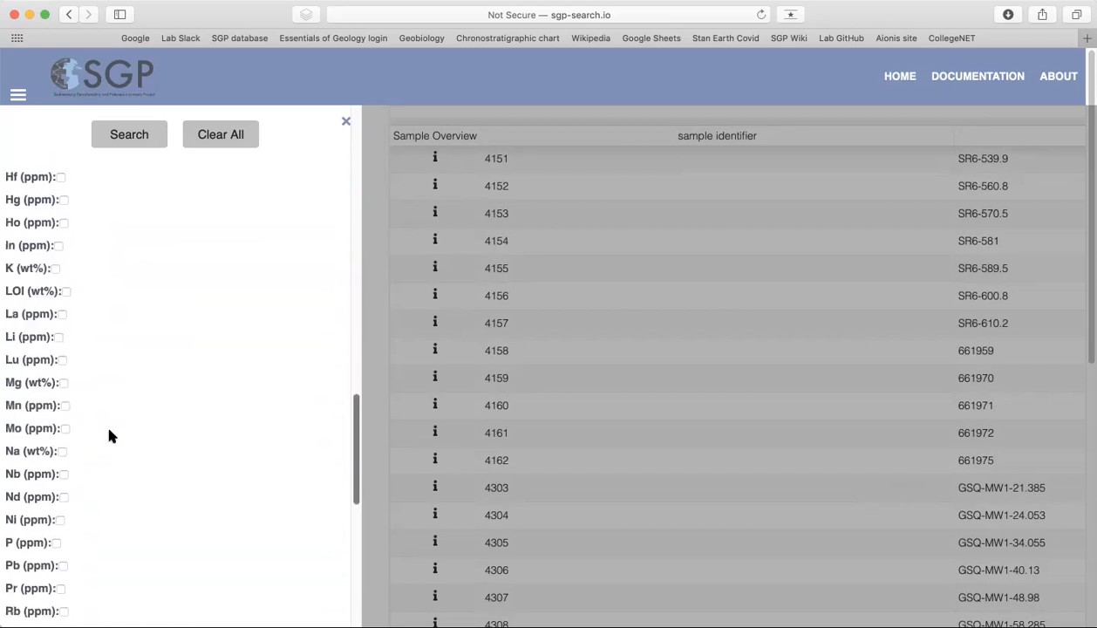
pyautogui.click(63, 297)
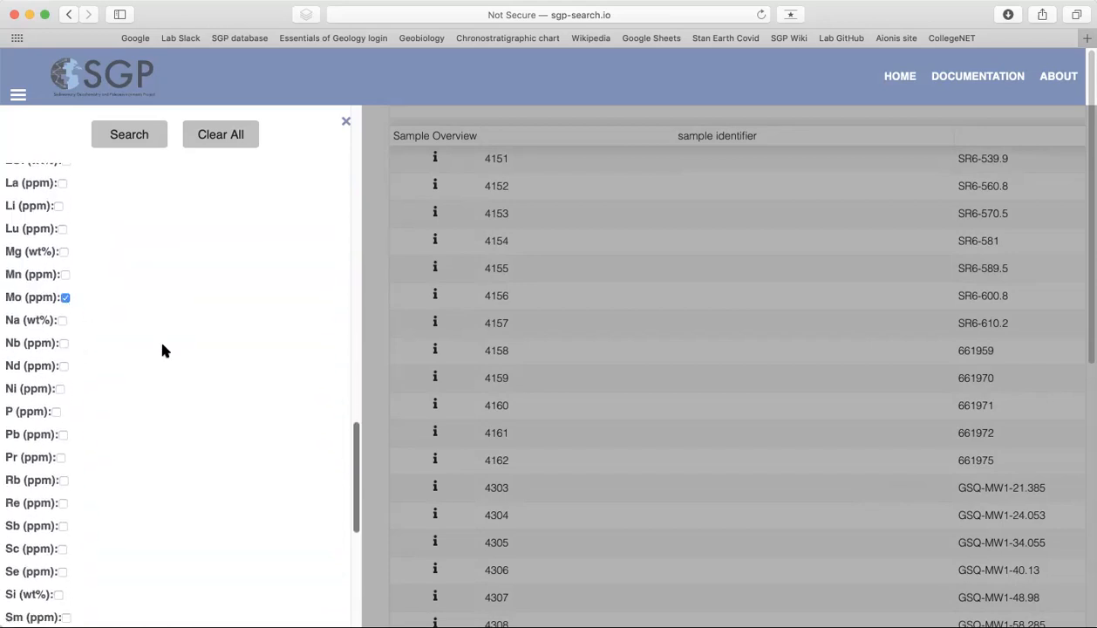
# Collapse the elemental data options and show site type, country, site latitude, site longitude and long stratigraphy name from the samples context
pyautogui.scroll(18, 161, 348)
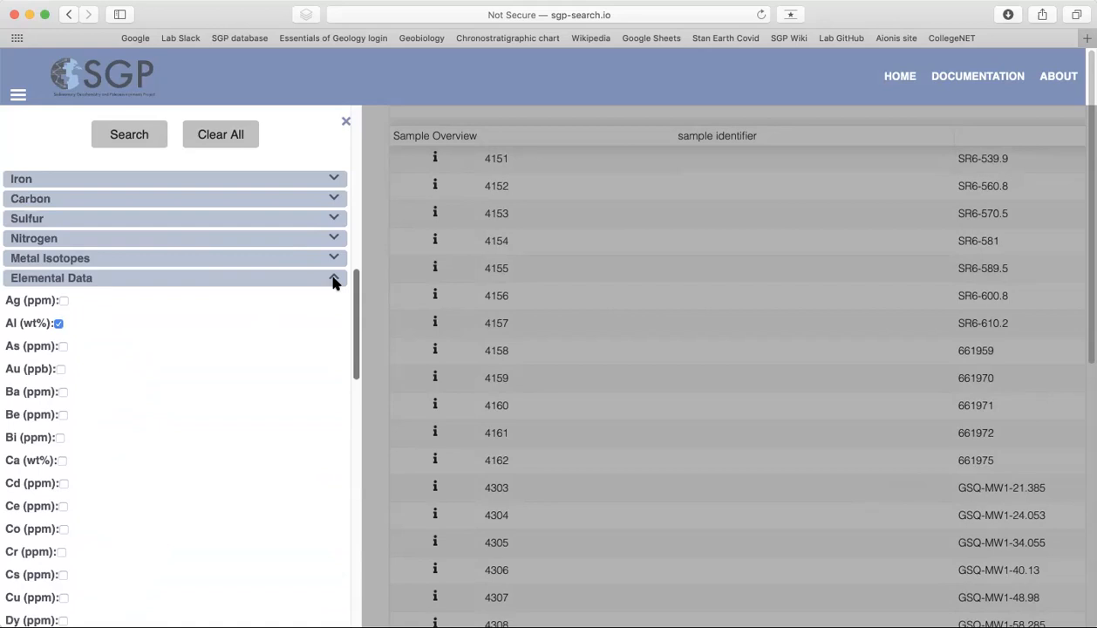
pyautogui.click(333, 278)
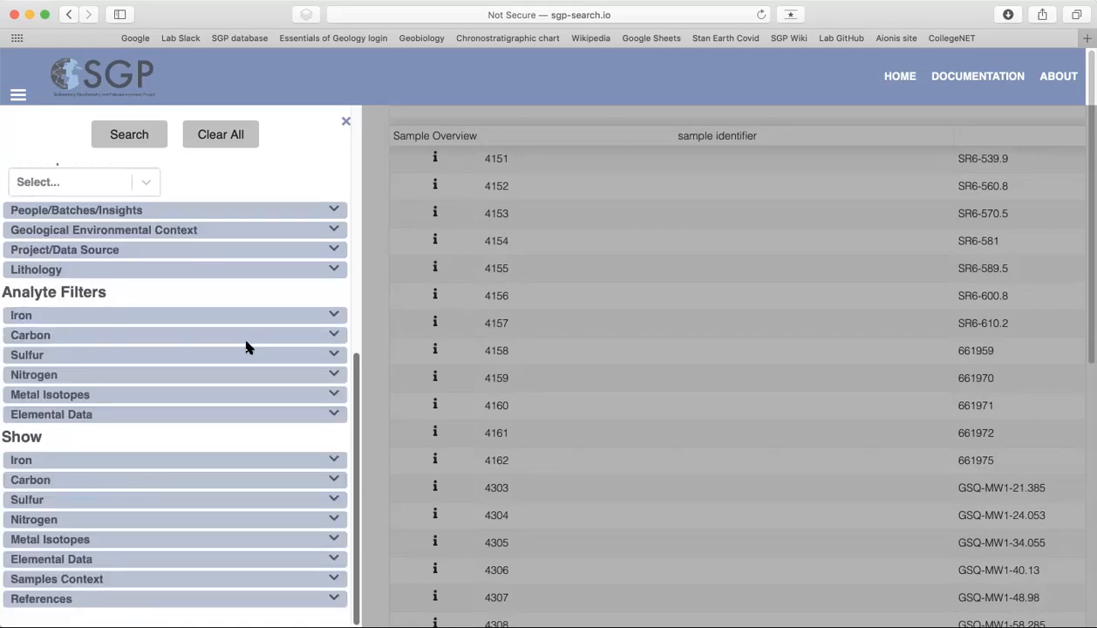
pyautogui.click(335, 579)
pyautogui.scroll(-10, 202, 463)
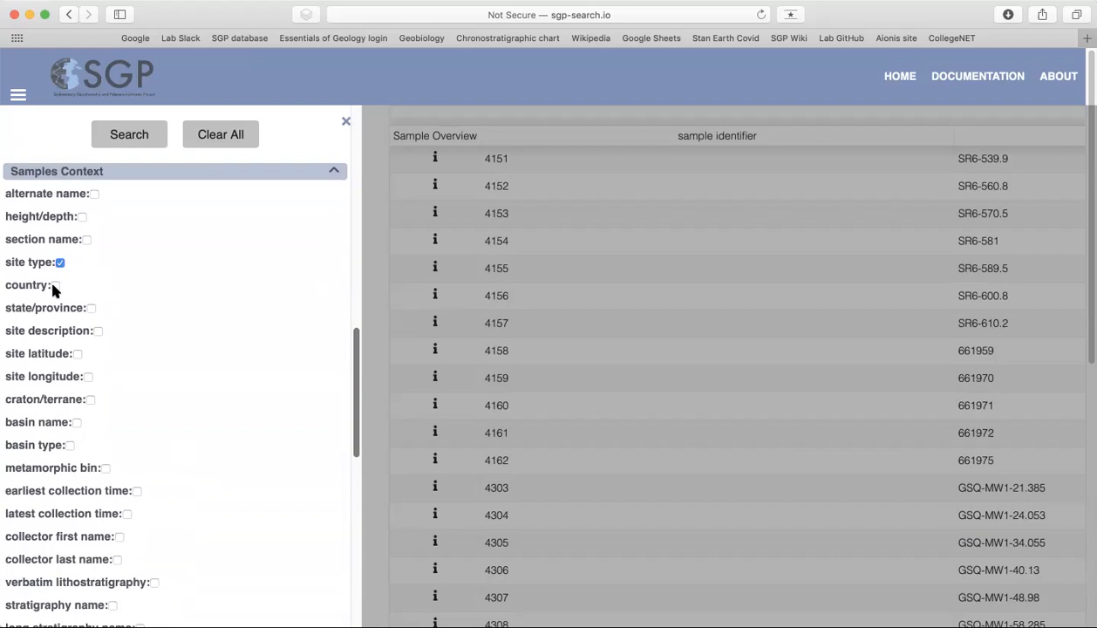
pyautogui.click(55, 286)
pyautogui.click(88, 377)
pyautogui.scroll(-8, 183, 391)
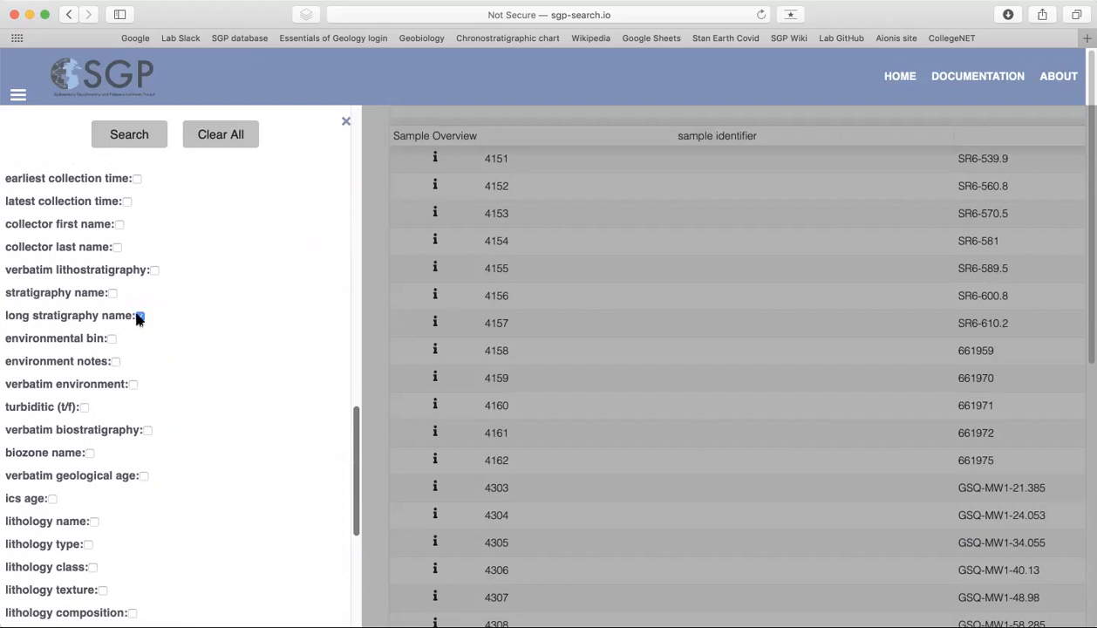
# Include lithology name, interpreted age, interpreted age justification, max age and min age in the results and rerun the search
pyautogui.scroll(-6, 195, 324)
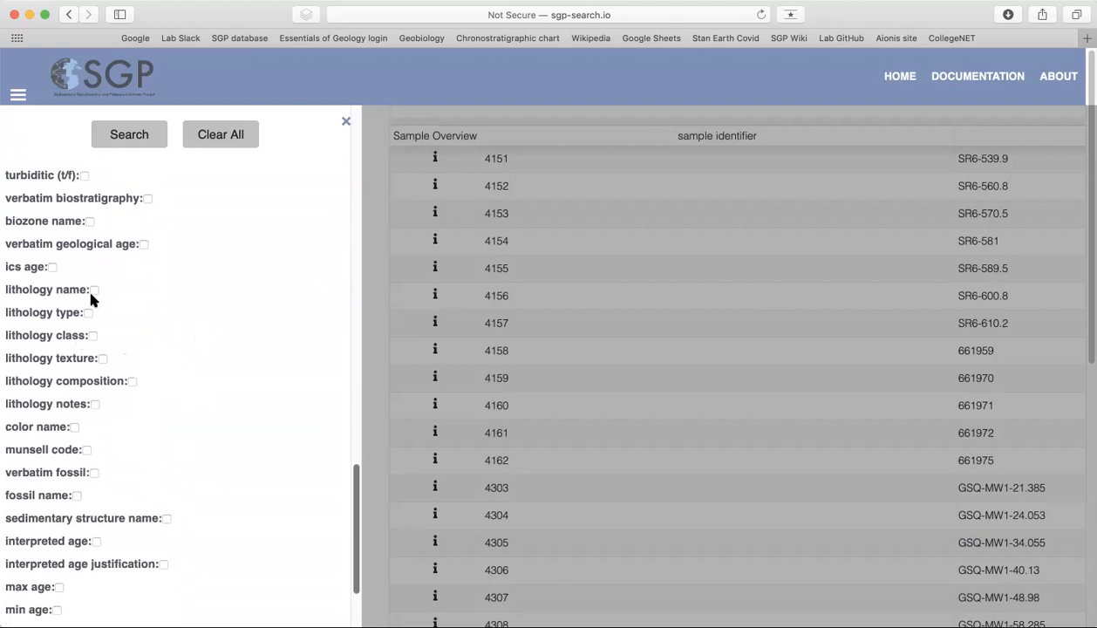
pyautogui.click(92, 291)
pyautogui.scroll(-3, 236, 339)
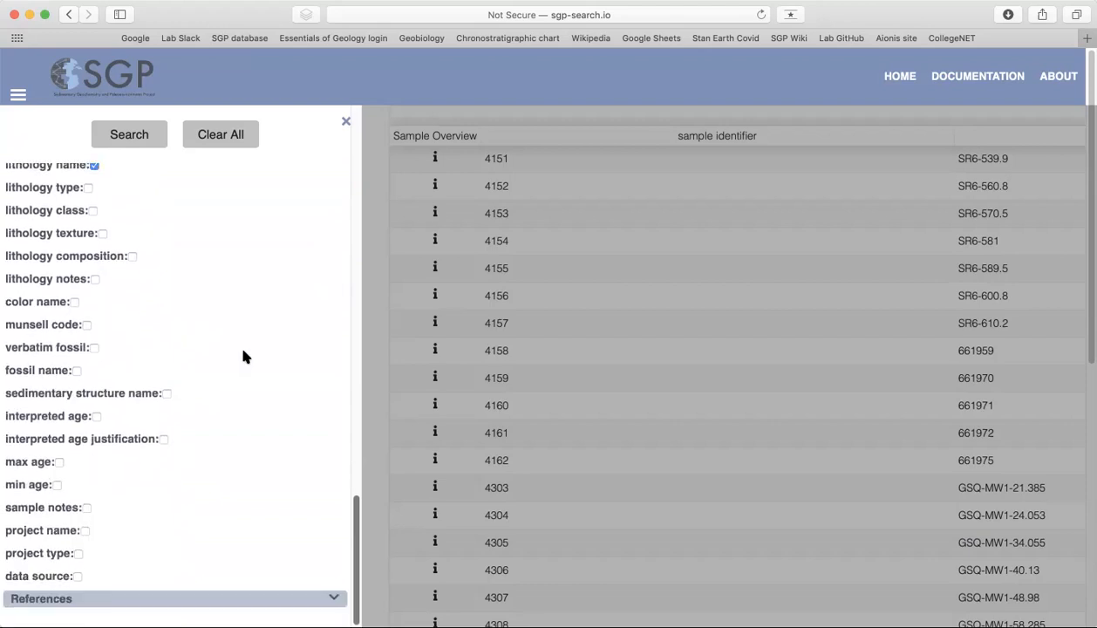
pyautogui.click(97, 417)
pyautogui.click(130, 140)
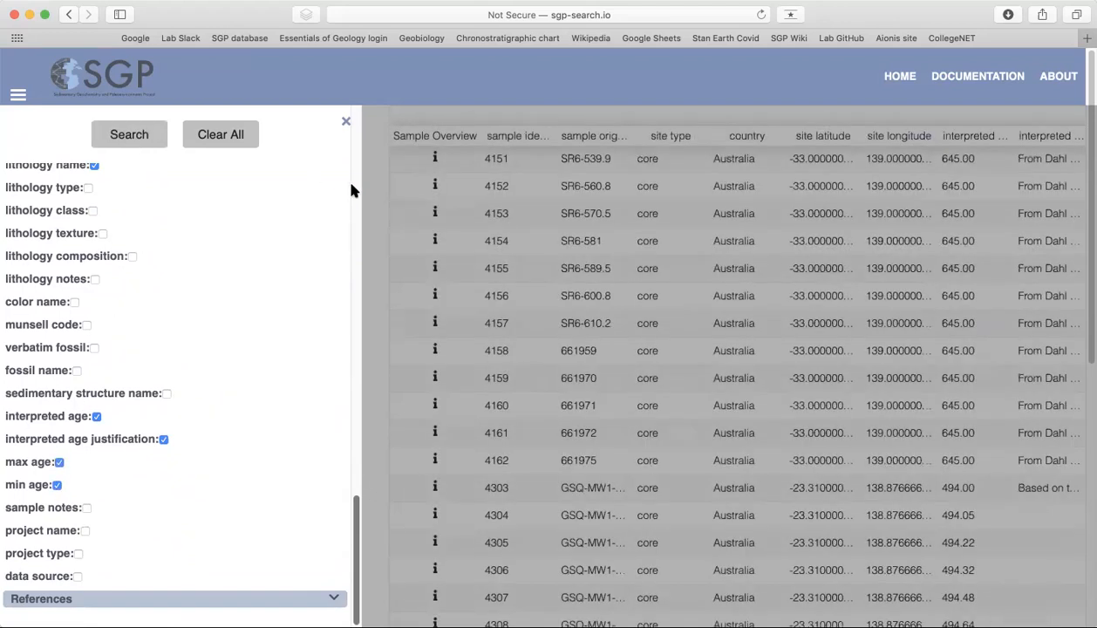
# Close the search options, read the first sample's overview and review the columns across the results table
pyautogui.click(366, 199)
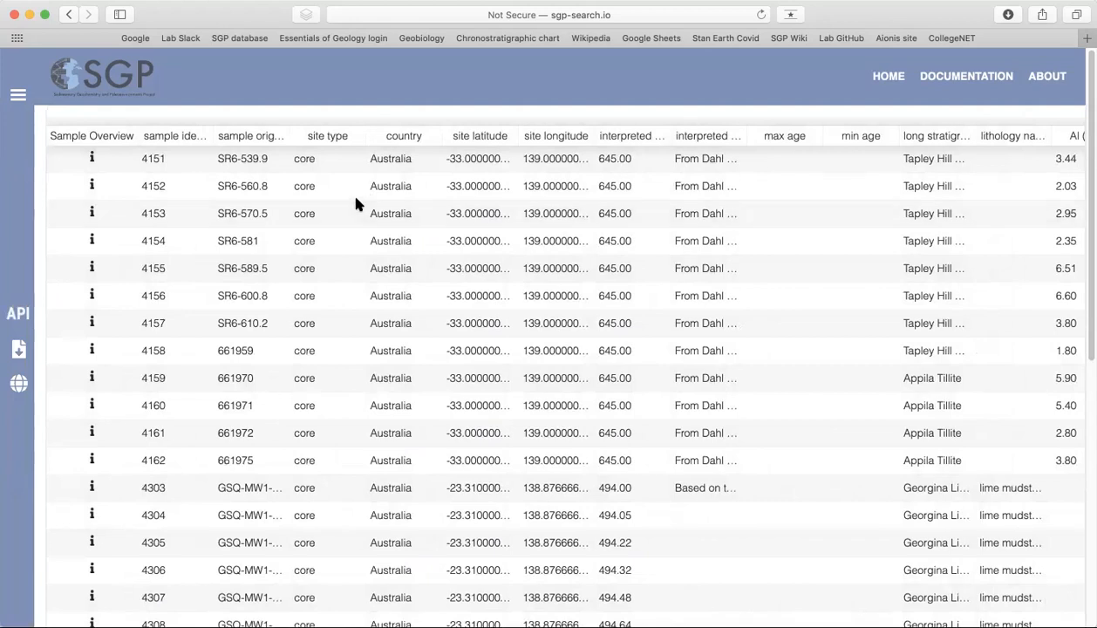
pyautogui.moveTo(89, 161)
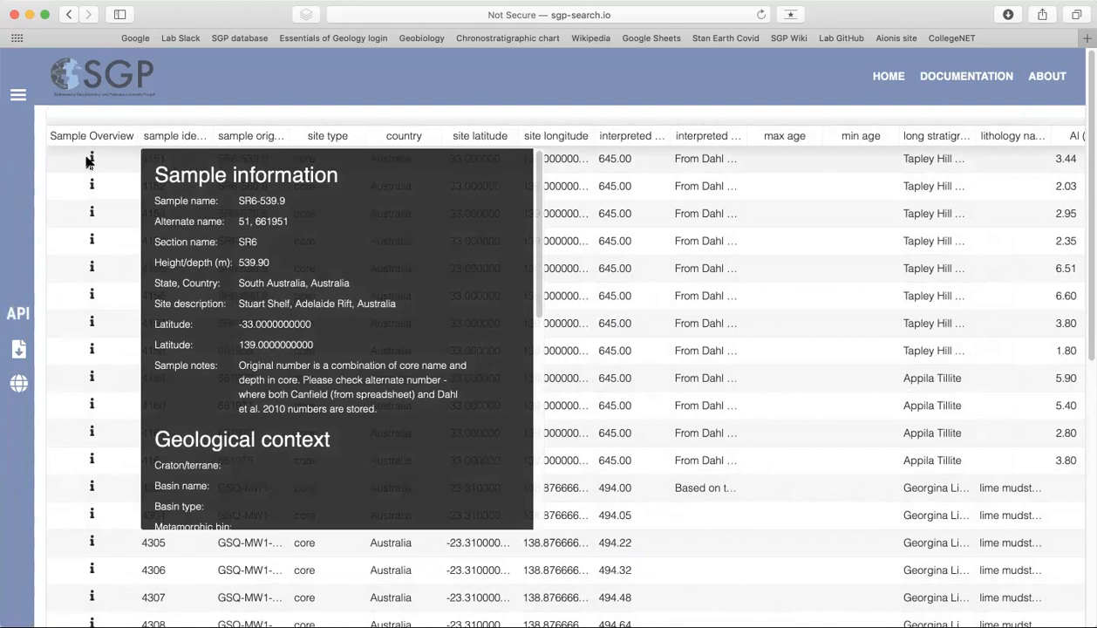
pyautogui.scroll(-10, 214, 258)
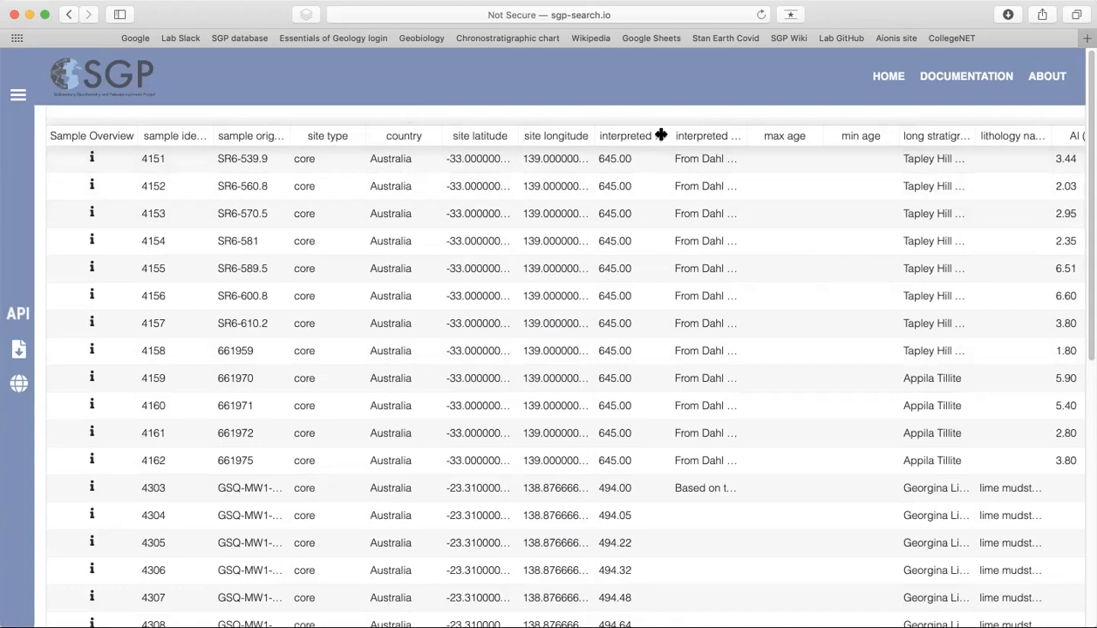
pyautogui.hscroll(5, 711, 234)
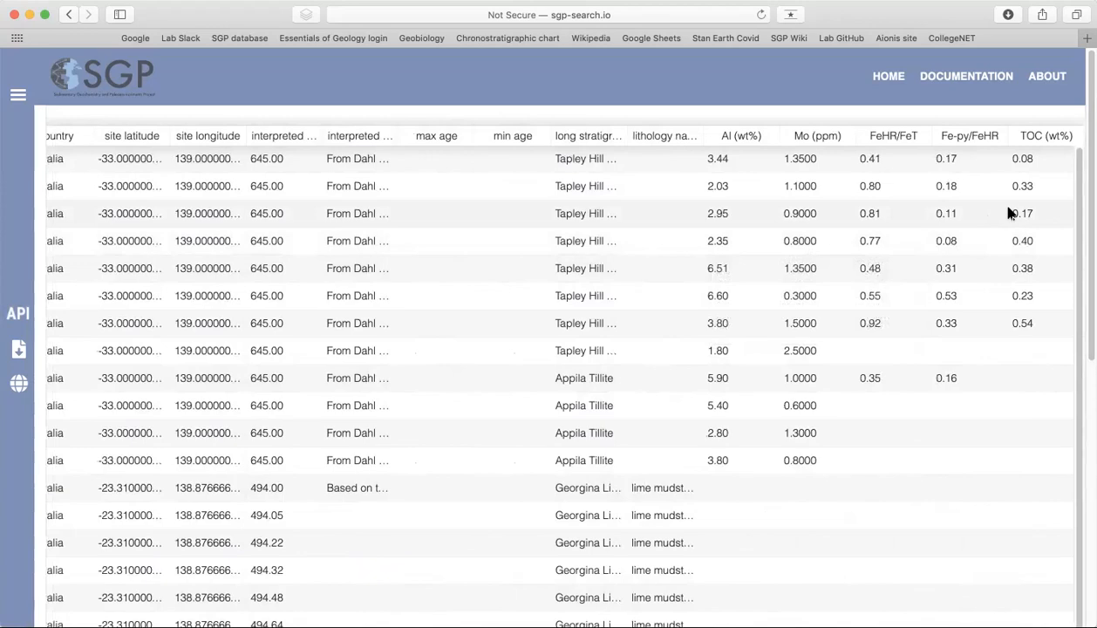
pyautogui.hscroll(-6, 380, 176)
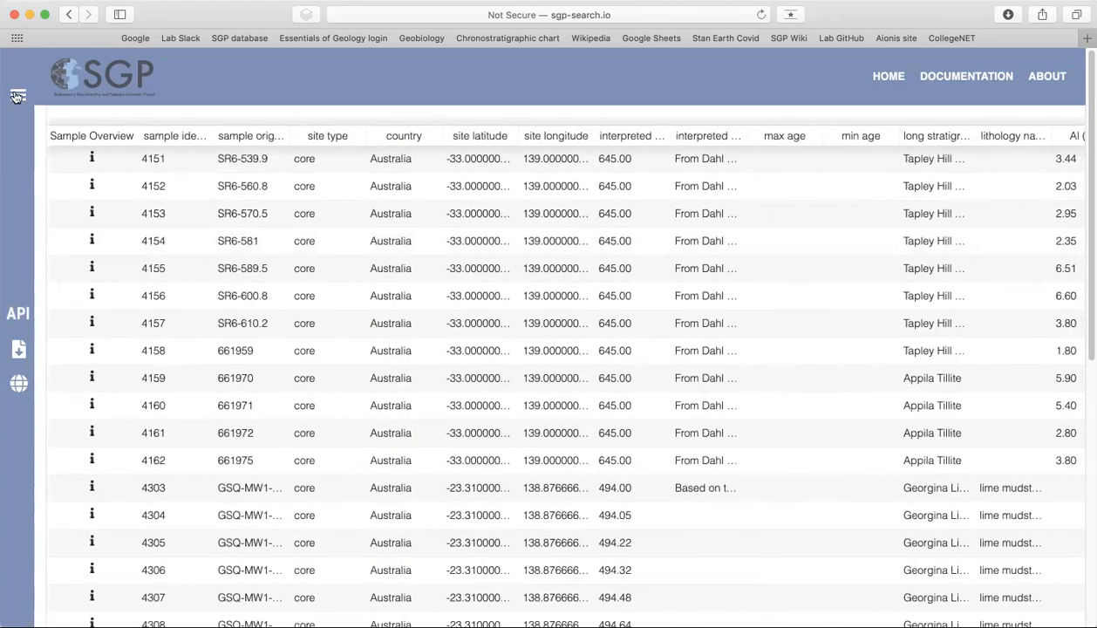
# Include the short analysis reference in the results, rerun the search and close the search options
pyautogui.click(14, 100)
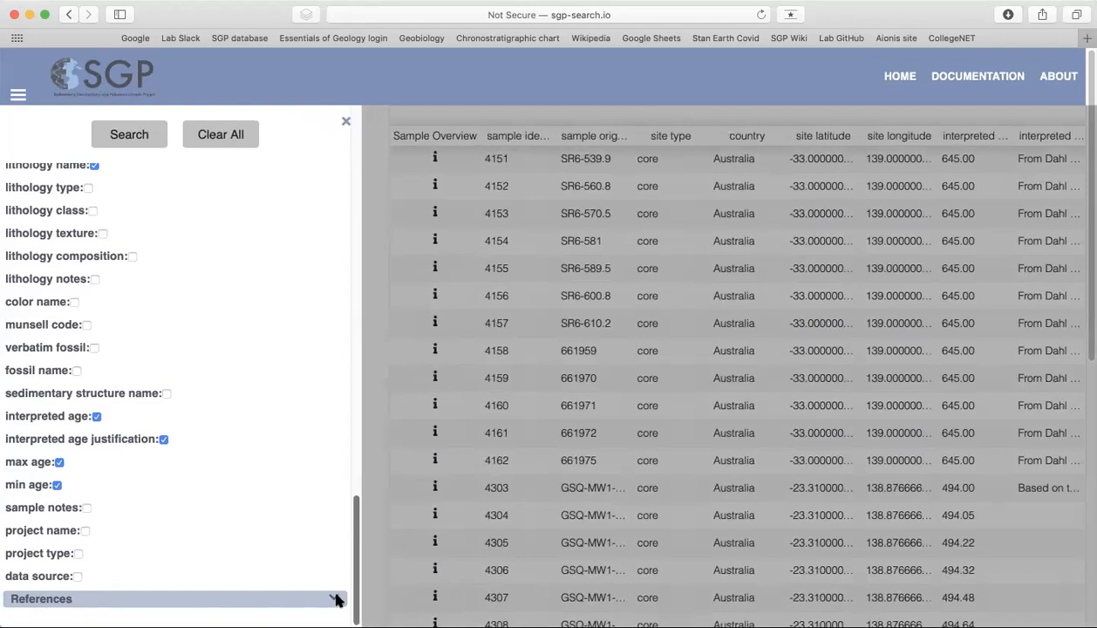
pyautogui.click(336, 601)
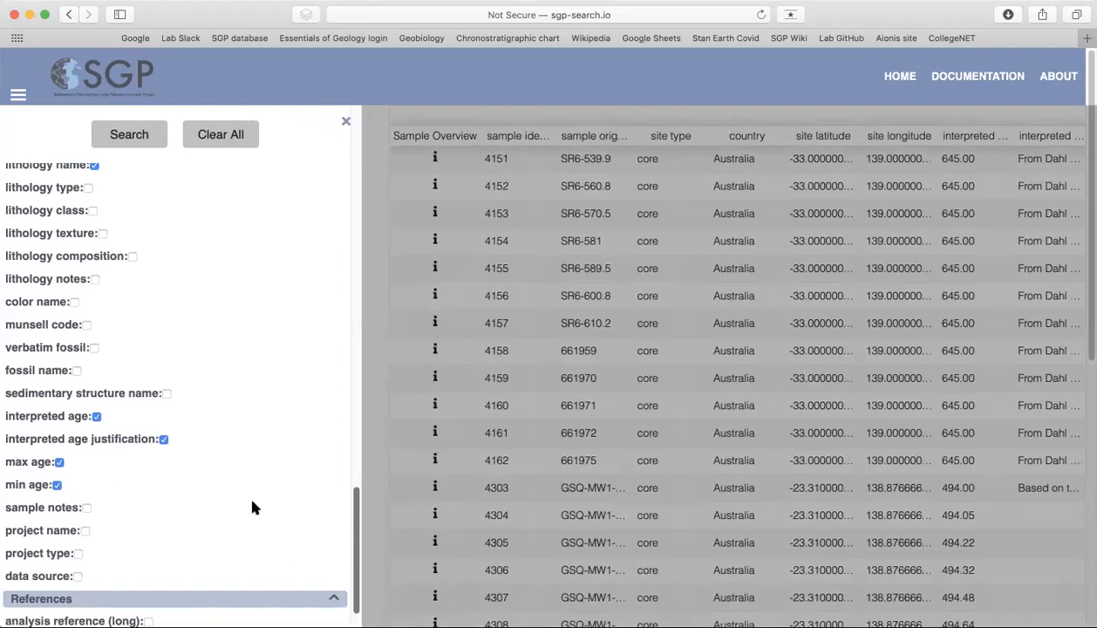
pyautogui.scroll(-2, 252, 505)
pyautogui.click(150, 598)
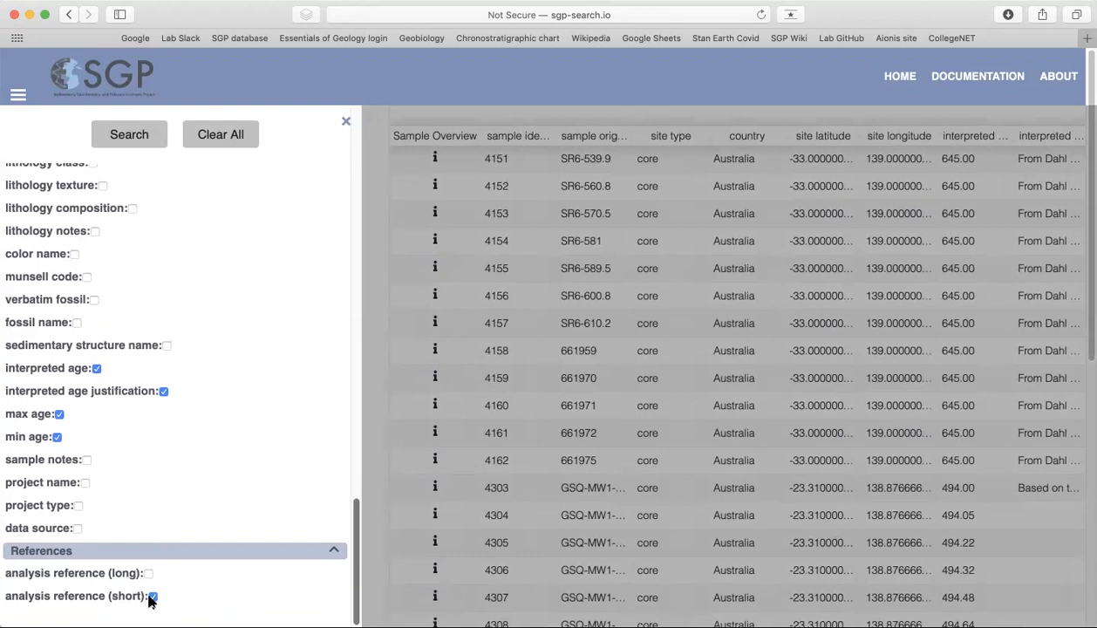
pyautogui.click(114, 141)
pyautogui.click(375, 213)
# Examine the analysis reference column and advance to page 3 of the results
pyautogui.hscroll(10, 604, 234)
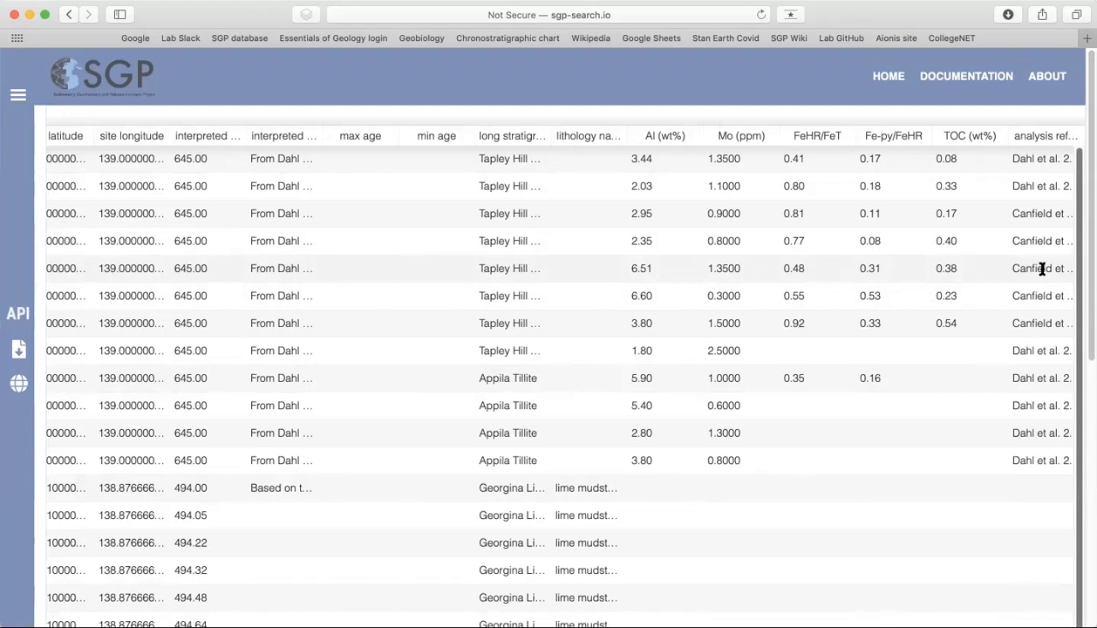
pyautogui.scroll(-5, 1020, 269)
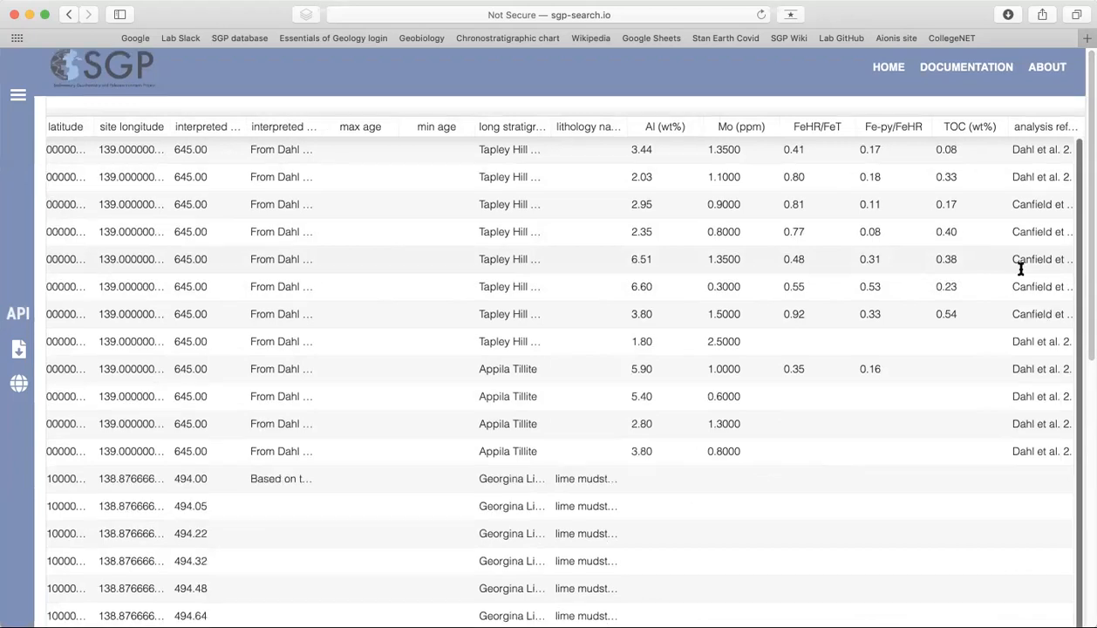
pyautogui.scroll(-2, 1020, 268)
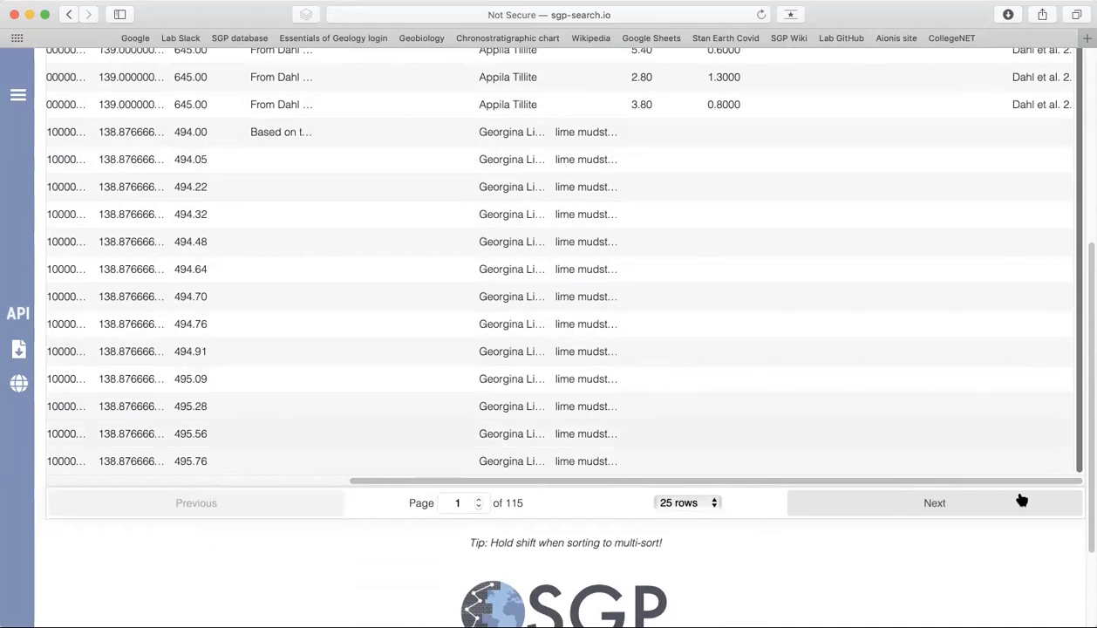
pyautogui.click(868, 510)
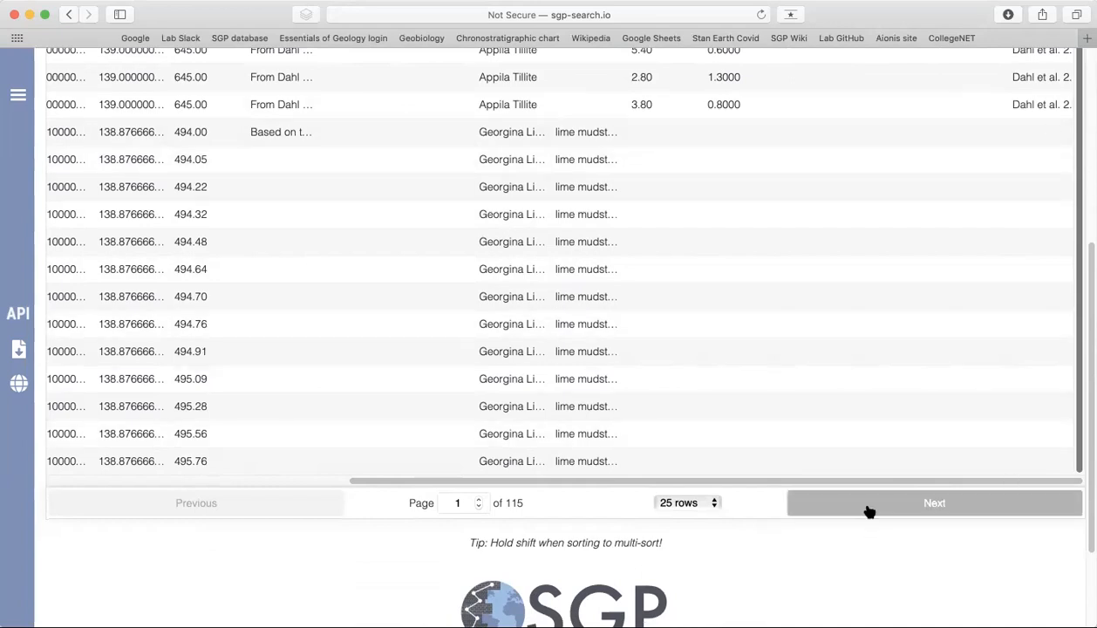
pyautogui.click(848, 512)
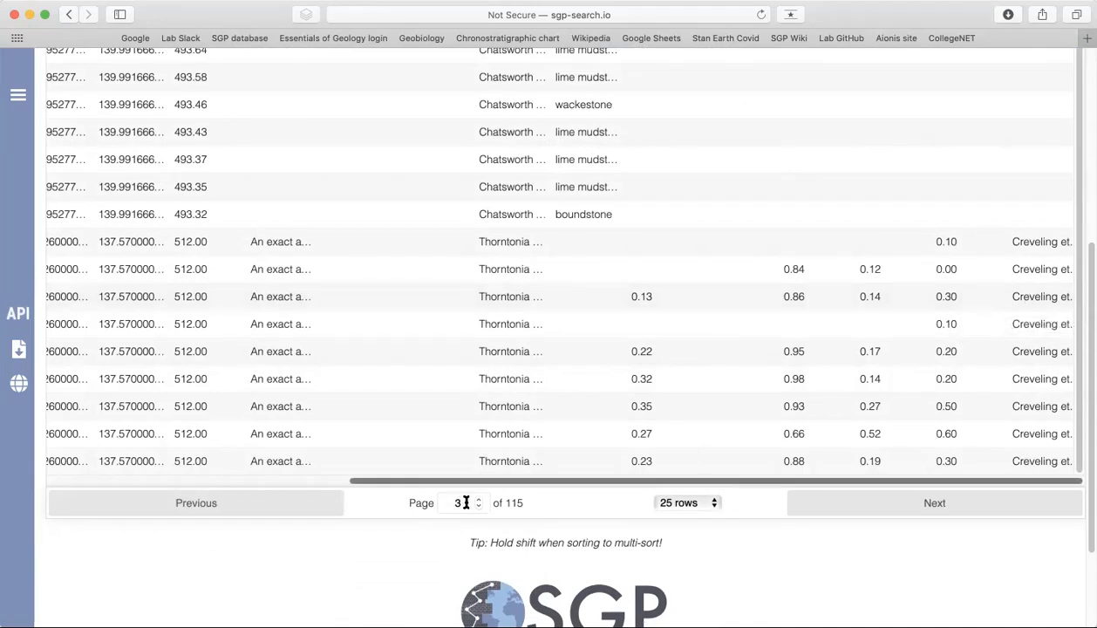
# Return to page 1 of the results and go back to the start of the table
pyautogui.moveTo(459, 502); pyautogui.dragTo(443, 498)
pyautogui.write('1')
pyautogui.press('Return')
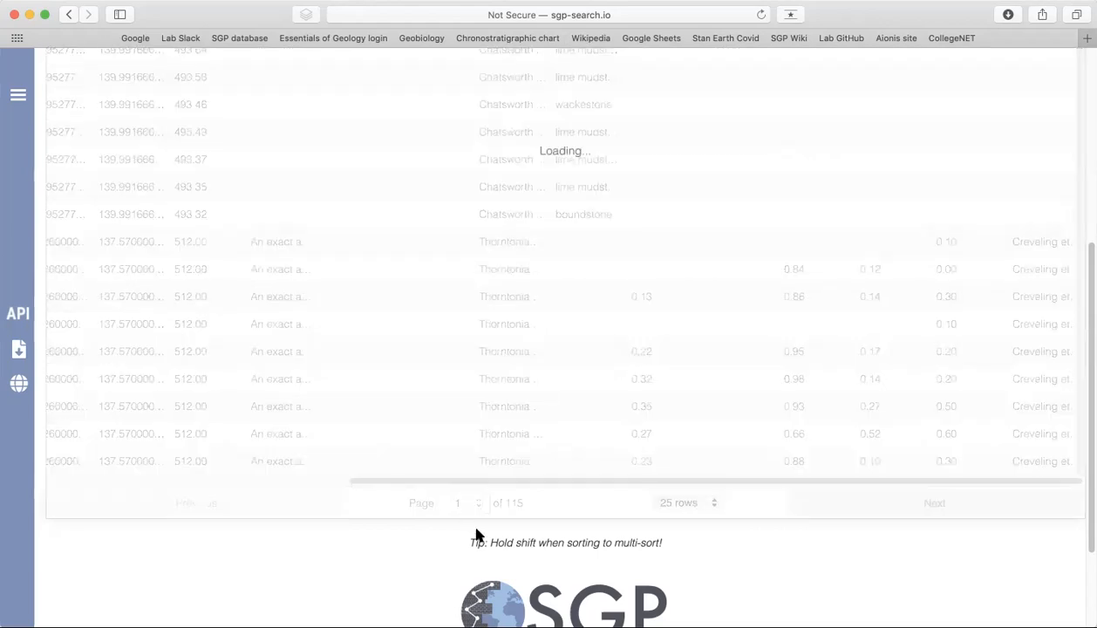
pyautogui.scroll(10, 151, 418)
pyautogui.hscroll(-10, 150, 418)
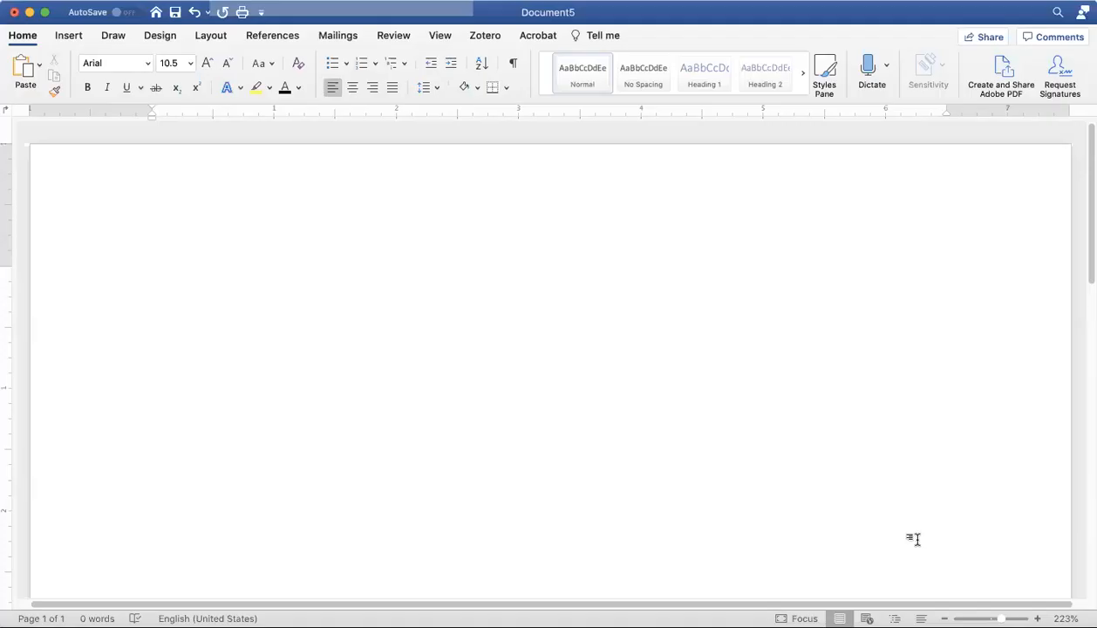
# Switch to Word and paste the search's API query, with country Australia and interpreted age -1 to 4000, into the blank document
pyautogui.click(911, 536)
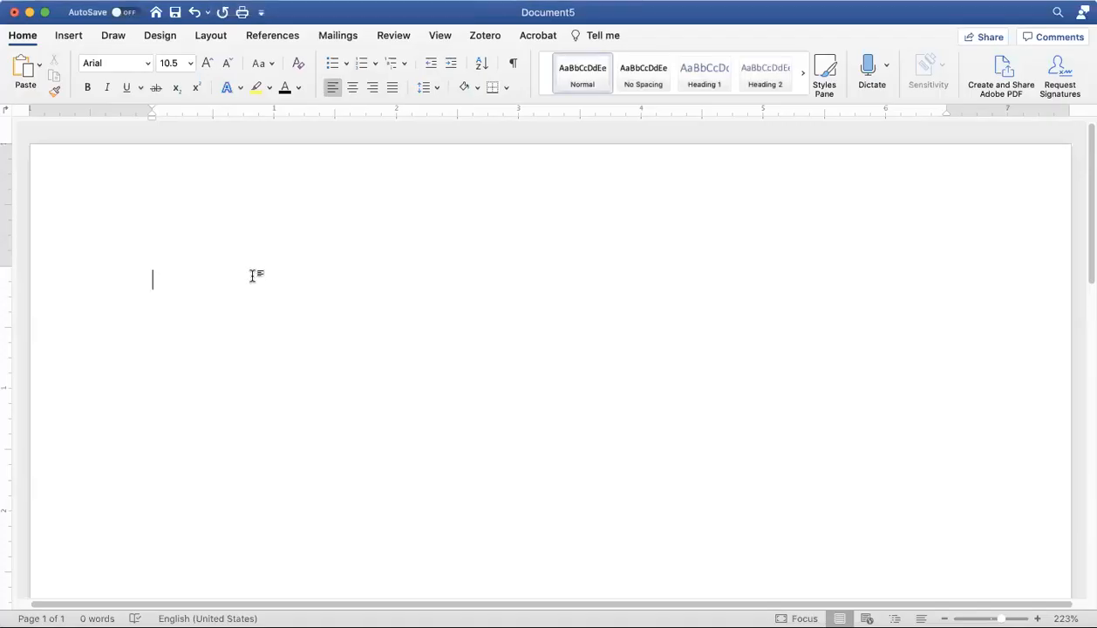
pyautogui.write('{"type":"samples","filters":{"country":["Australia"],"interpreted_age":[-1,4000]},"show":["fe_hr_fe_t","fe_py_fe_hr","toc","alu","mo","site_type","country","coord_lat","coord_long","strat_name_long","lithology_name","interpreted_age","interpreted_age_notes","max_age","min_age","analysis_ref_short"]}')
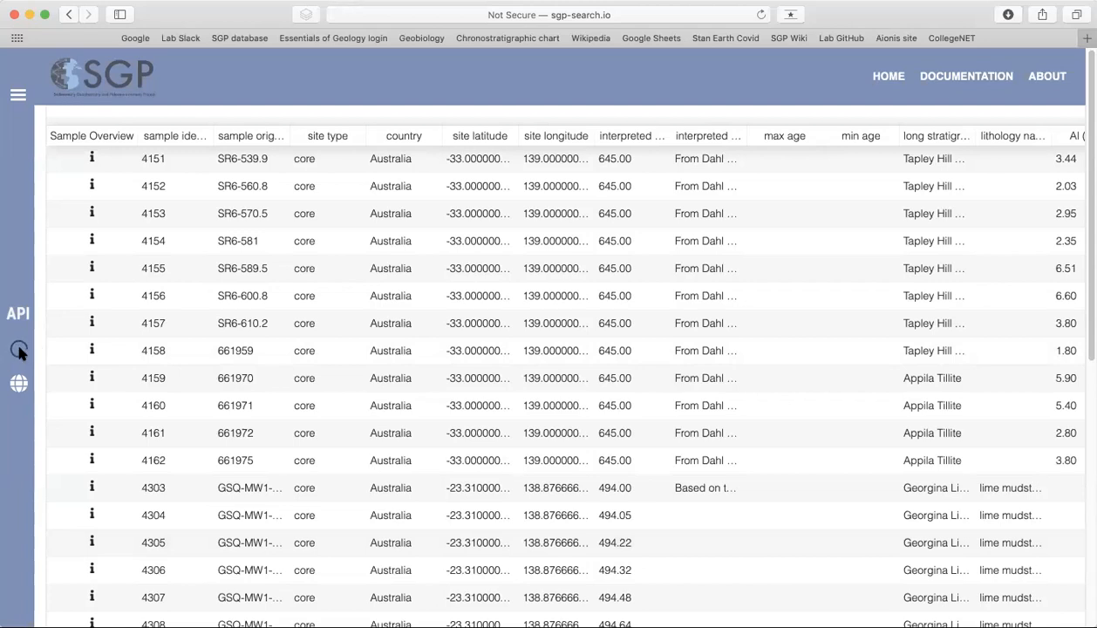
# Export the search results from the SGP site and look through the rows of the SGP-28 CSV file in Excel
pyautogui.click(20, 349)
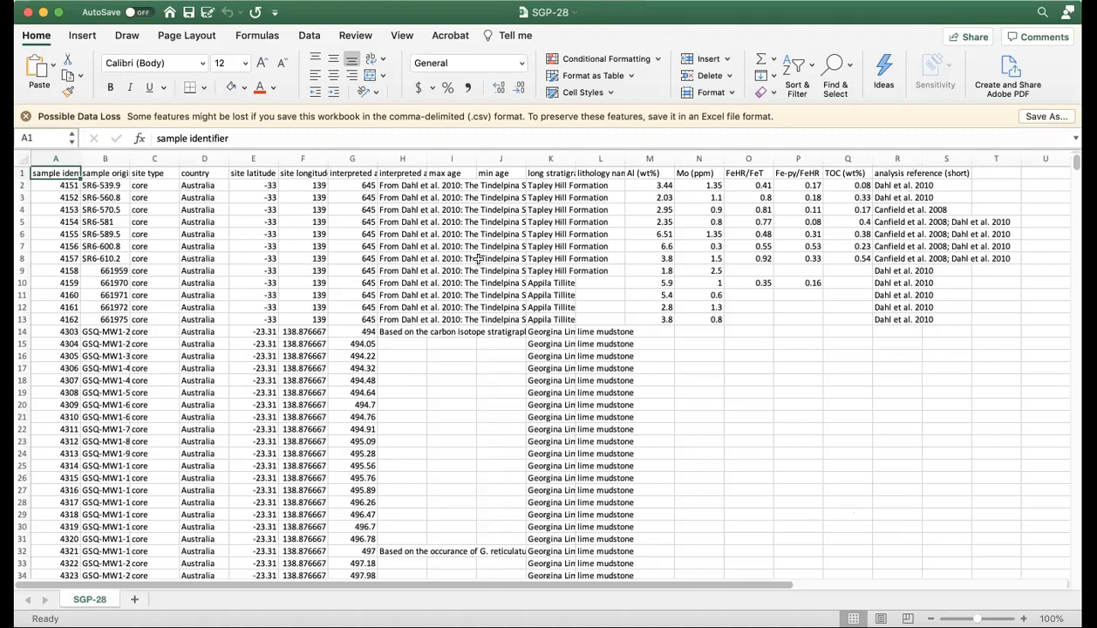
pyautogui.scroll(-20, 477, 259)
pyautogui.scroll(-20, 478, 261)
pyautogui.scroll(-20, 477, 262)
pyautogui.scroll(-20, 478, 261)
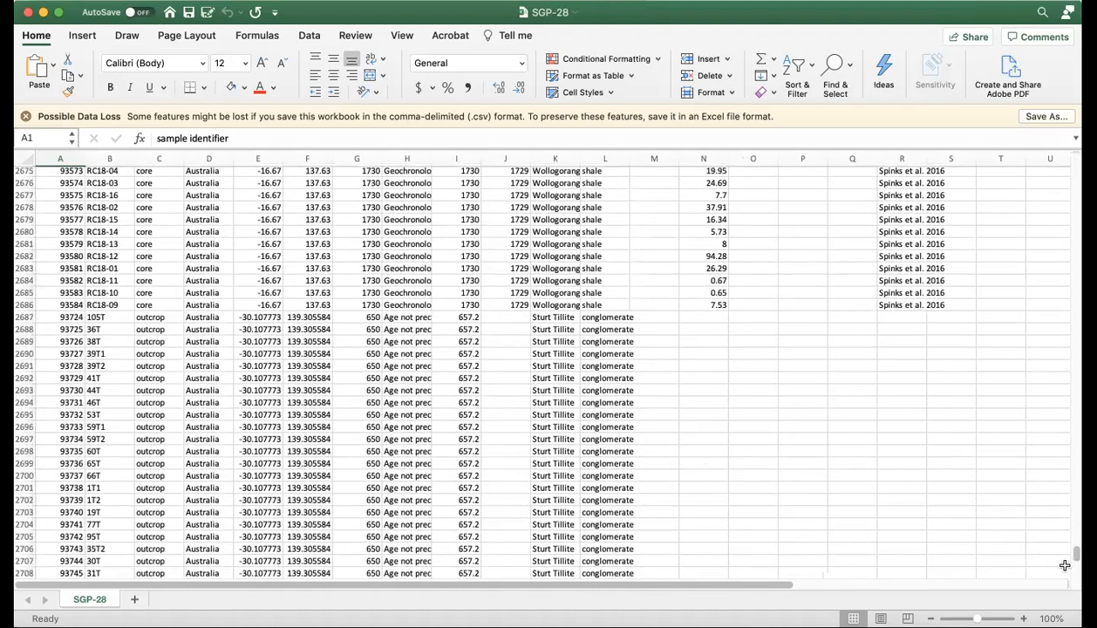
pyautogui.moveTo(1078, 552); pyautogui.dragTo(1078, 164)
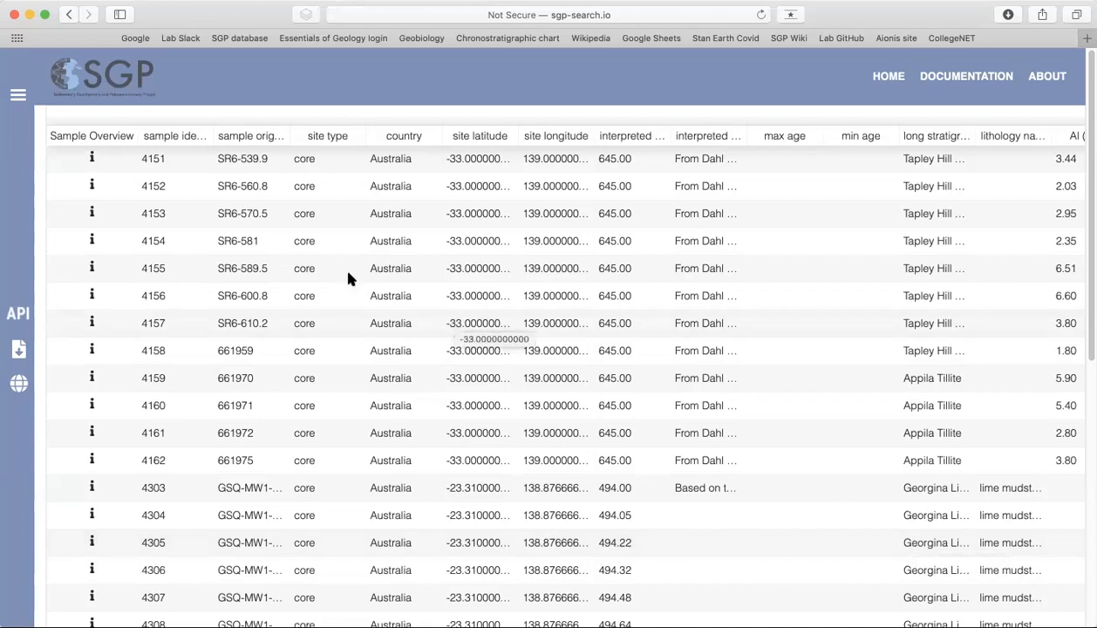
# Return to the SGP search in Safari, collapse the references options and clear all filters and display choices
pyautogui.click(17, 100)
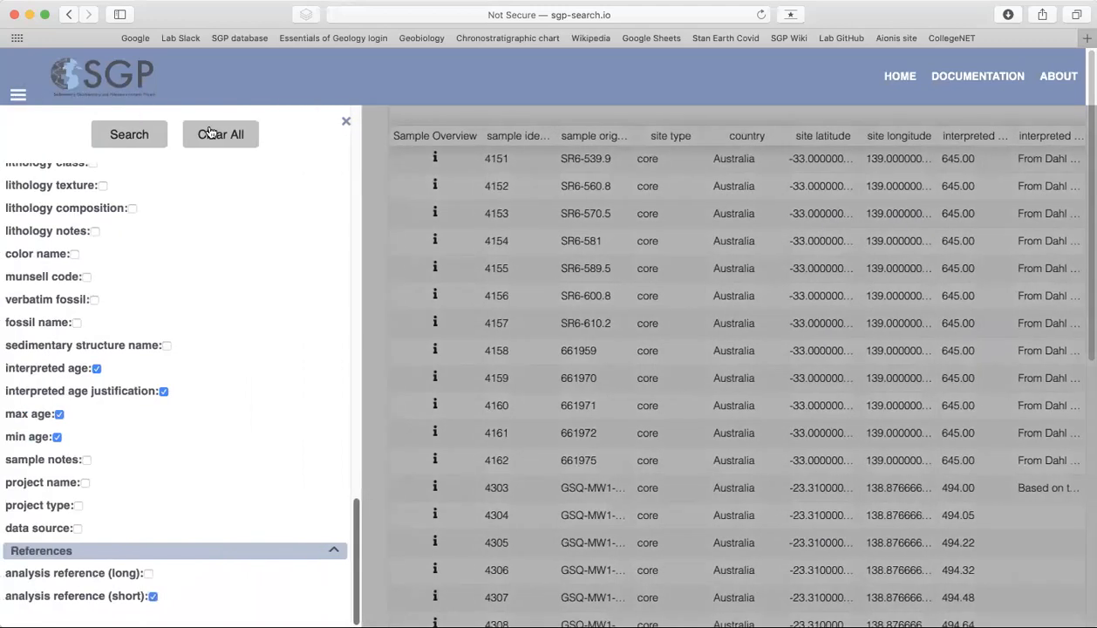
pyautogui.click(336, 551)
pyautogui.click(236, 135)
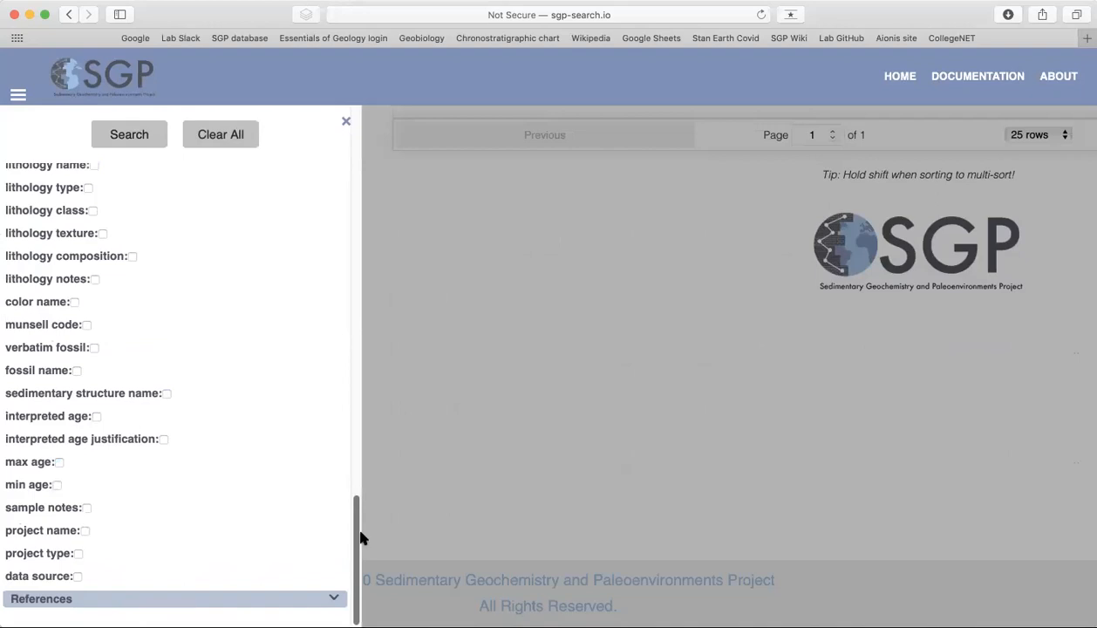
# Collapse the collection site filters, set the search type to Analyses and collapse the samples context options
pyautogui.moveTo(355, 534); pyautogui.dragTo(387, 29)
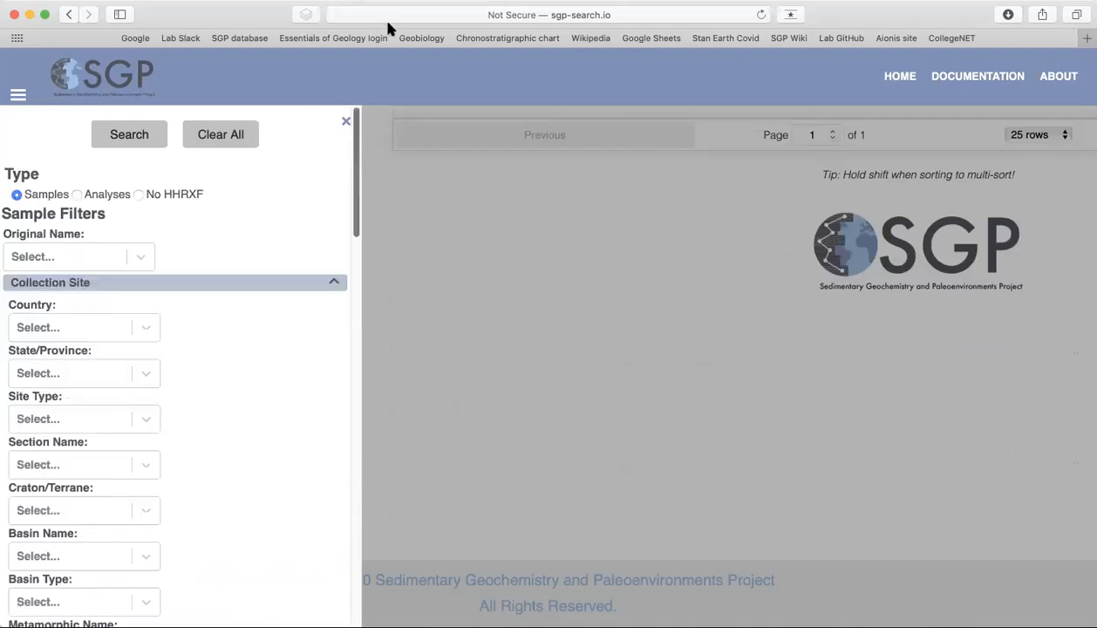
pyautogui.click(332, 285)
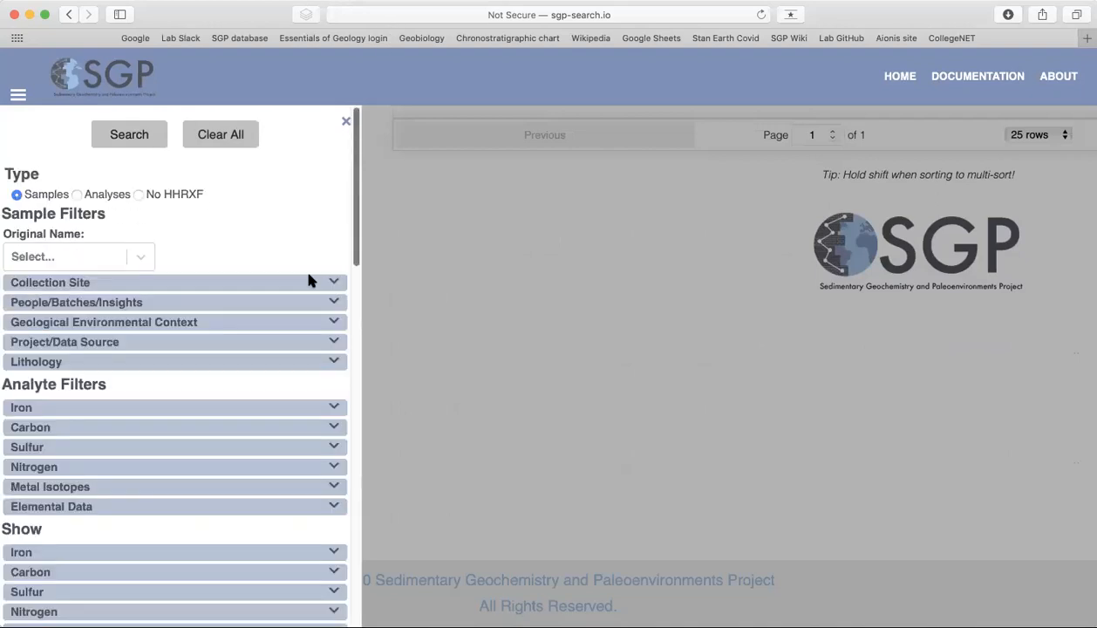
pyautogui.click(76, 195)
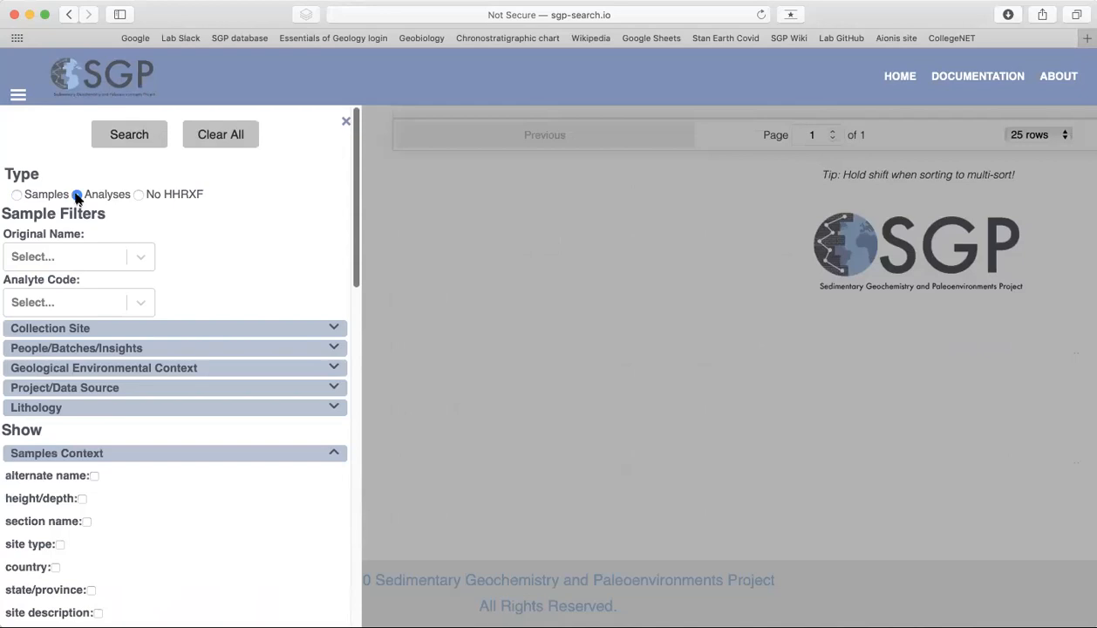
pyautogui.click(327, 455)
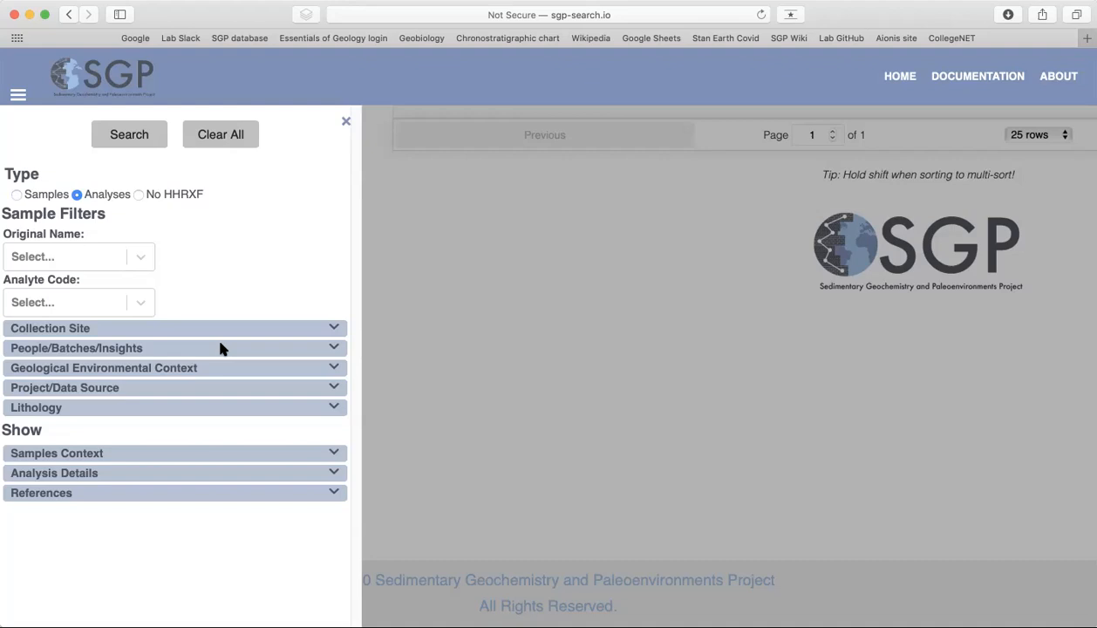
# Filter the analyses by the original sample name E1101-101.7 and run the search
pyautogui.click(54, 256)
pyautogui.write('E11011-101.7')
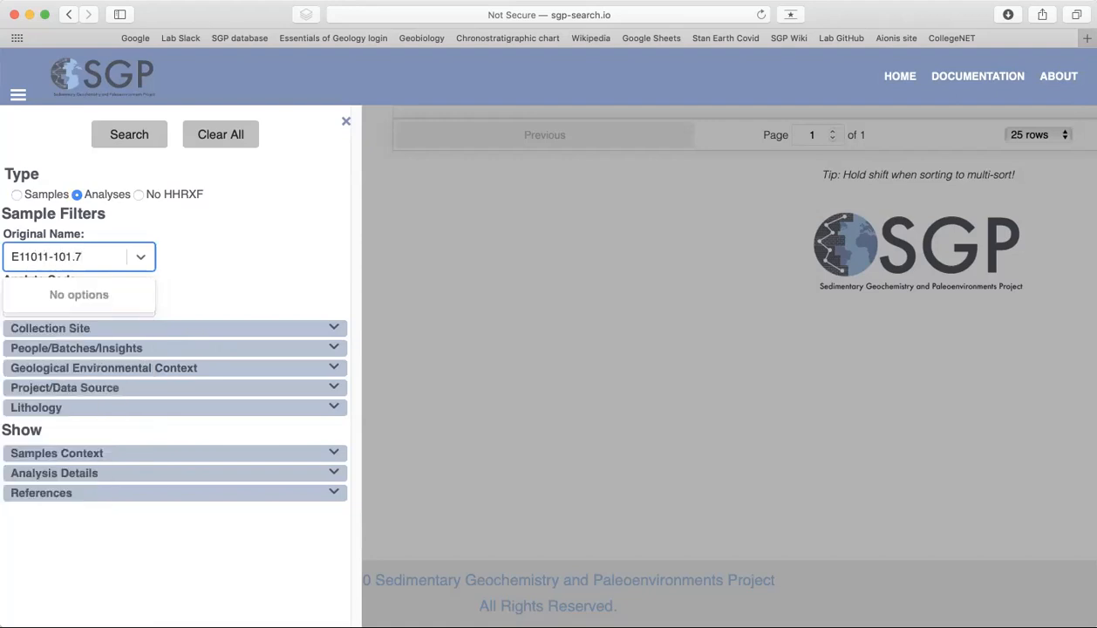
pyautogui.click(47, 257)
pyautogui.press('BackSpace')
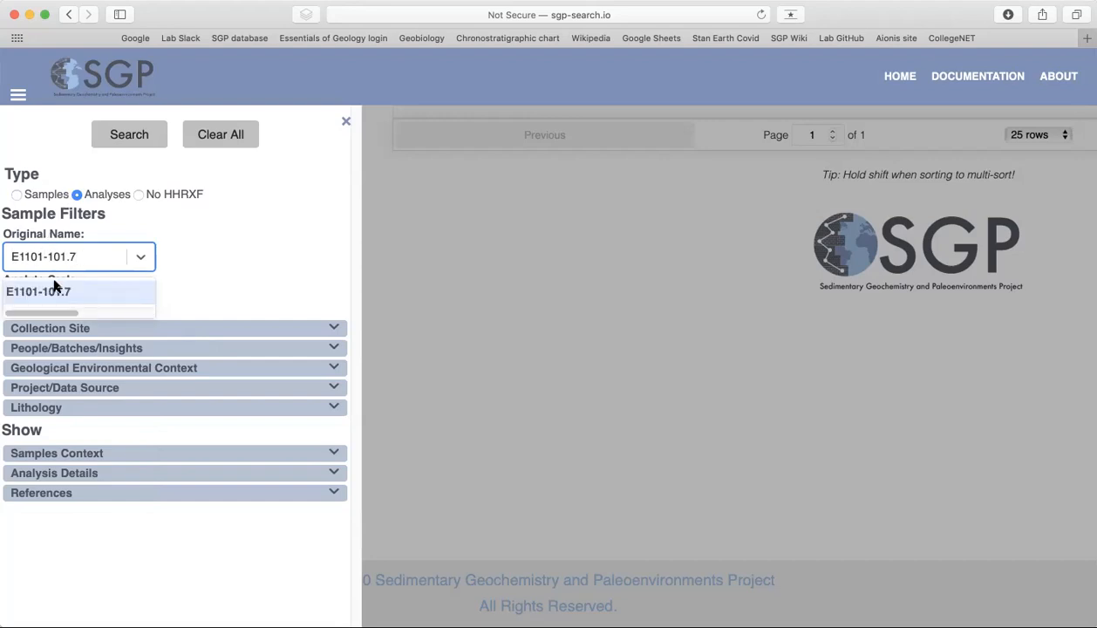
pyautogui.click(54, 291)
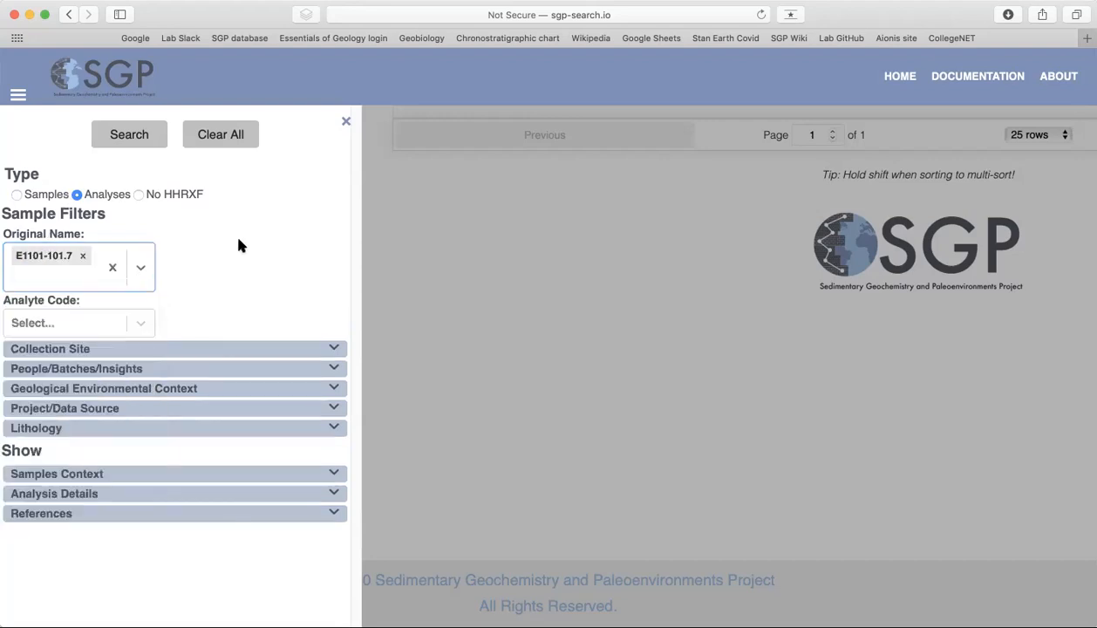
pyautogui.click(123, 141)
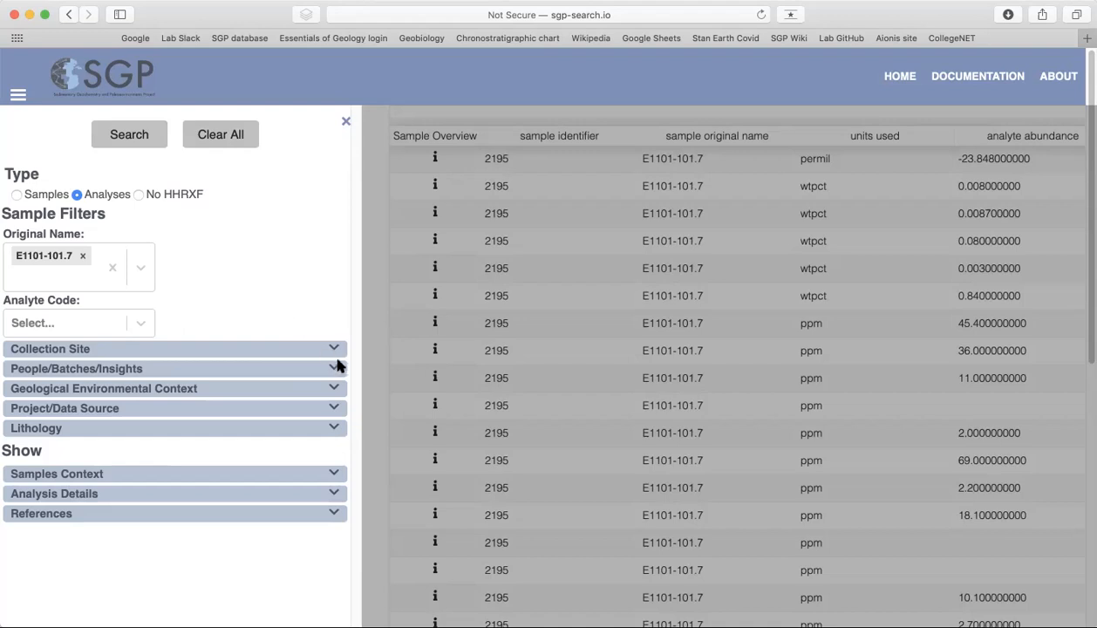
# Add lithology name and interpreted age from the samples context to the displayed data, rerun the search and return to the results table
pyautogui.click(328, 474)
pyautogui.scroll(-5, 328, 475)
pyautogui.scroll(-5, 330, 477)
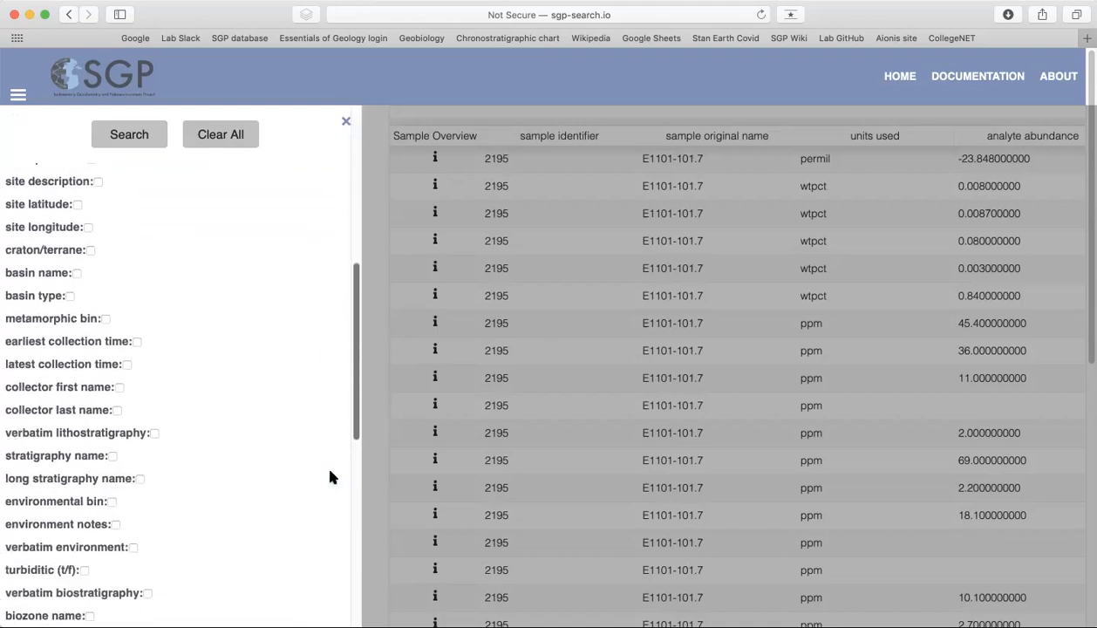
pyautogui.scroll(-4, 278, 435)
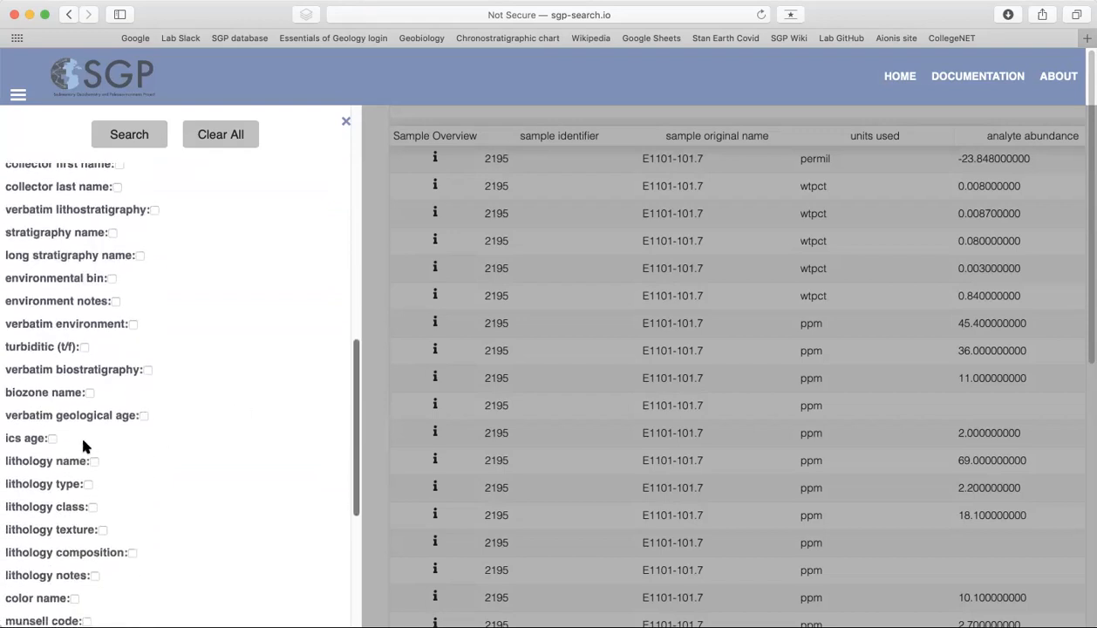
pyautogui.click(95, 461)
pyautogui.scroll(-8, 103, 464)
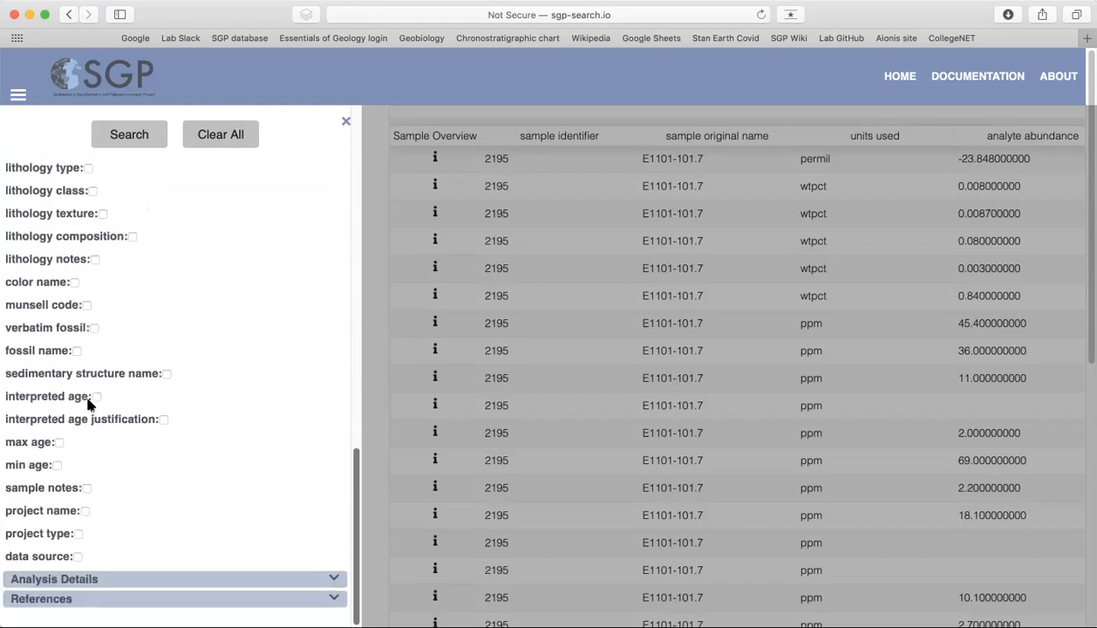
pyautogui.click(131, 135)
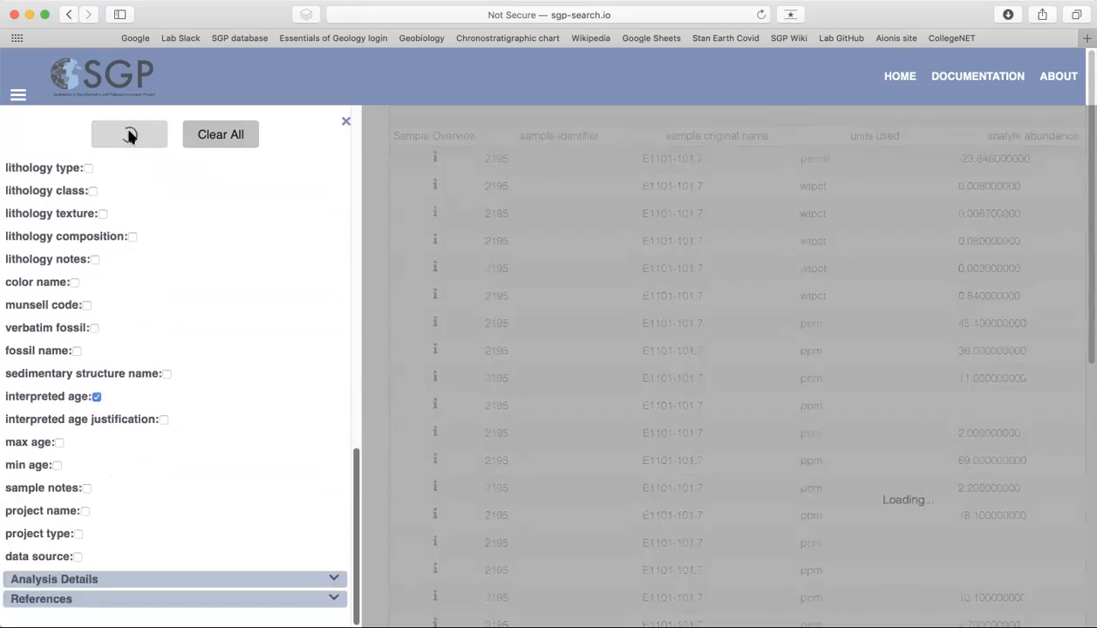
pyautogui.click(373, 217)
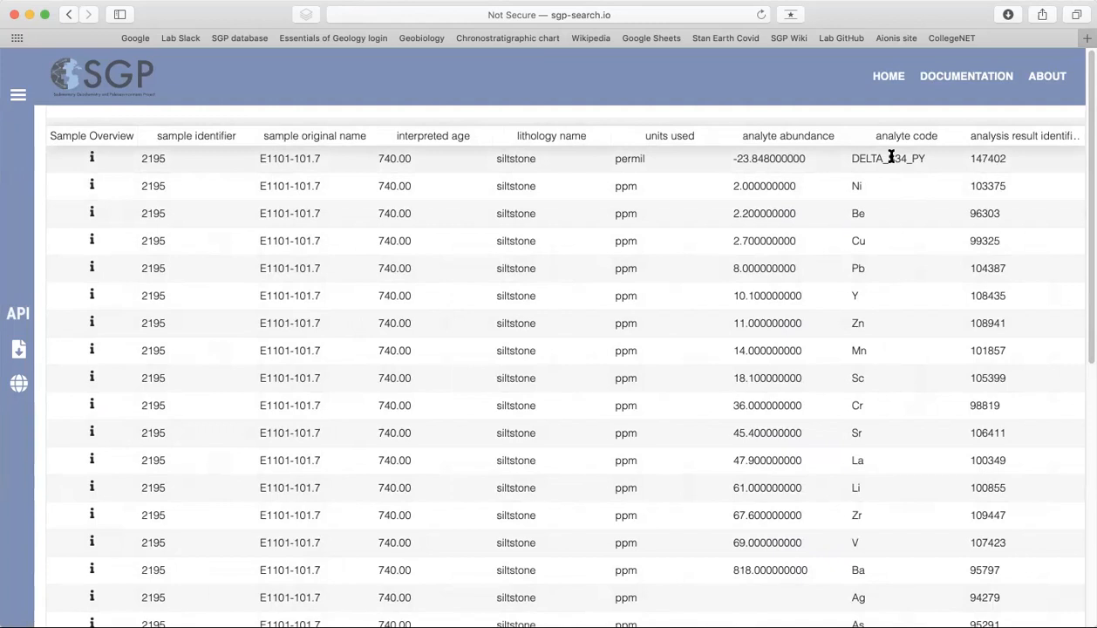
# Add lab provider name, prep method, experimental method translation and analytical method translation to the displayed data, rerun the search and review the results
pyautogui.click(18, 94)
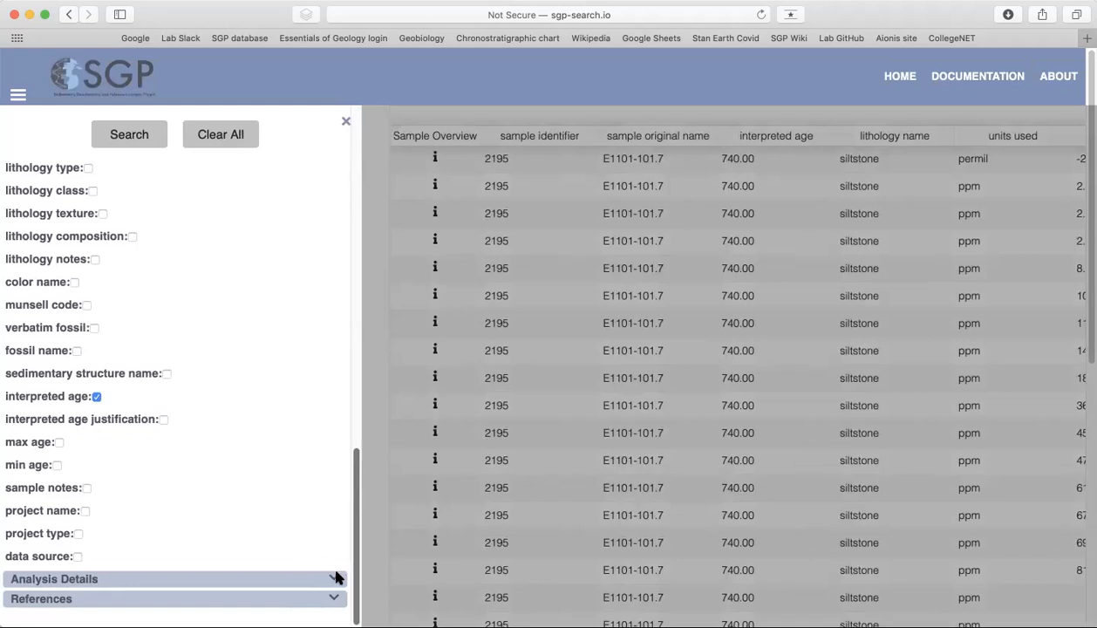
pyautogui.click(337, 577)
pyautogui.scroll(-5, 335, 579)
pyautogui.scroll(-2, 335, 580)
pyautogui.scroll(-1, 262, 464)
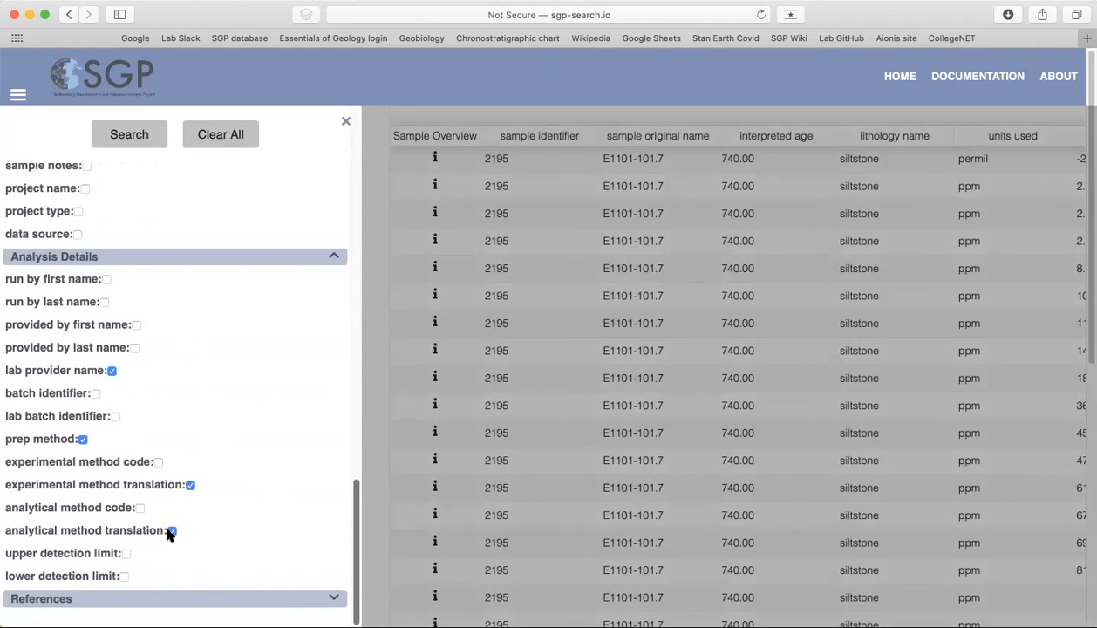
pyautogui.click(142, 134)
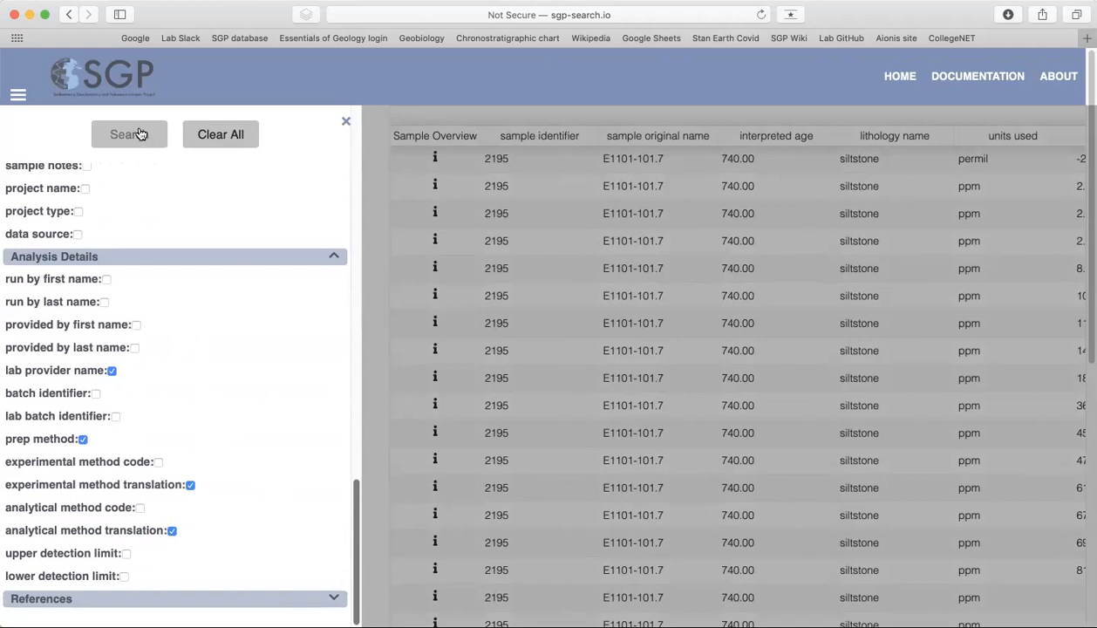
pyautogui.click(380, 177)
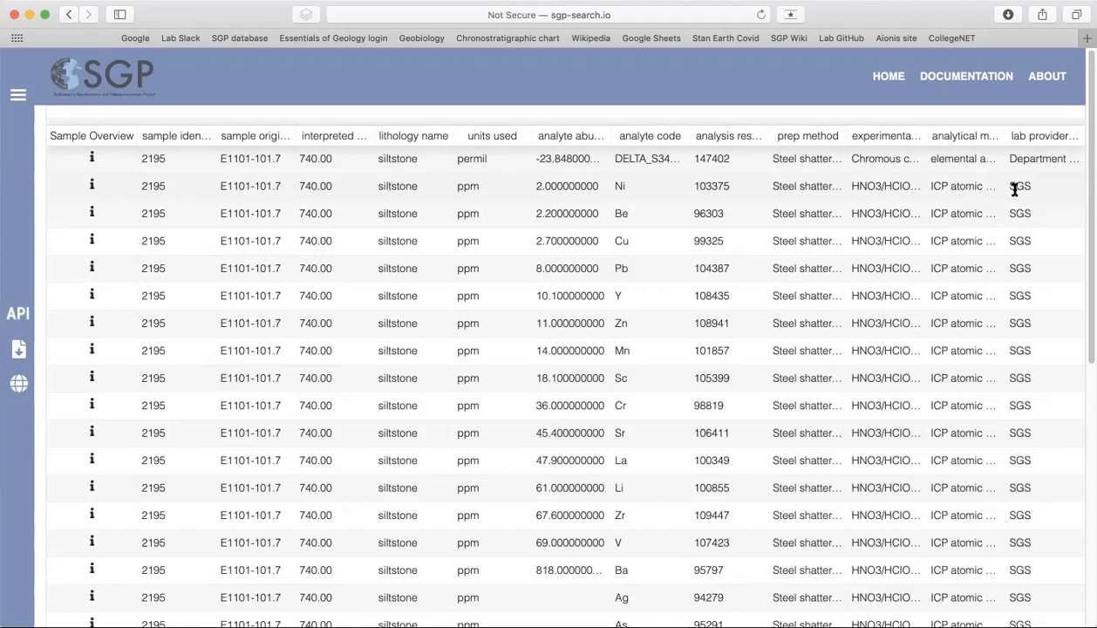
pyautogui.scroll(-10, 1003, 226)
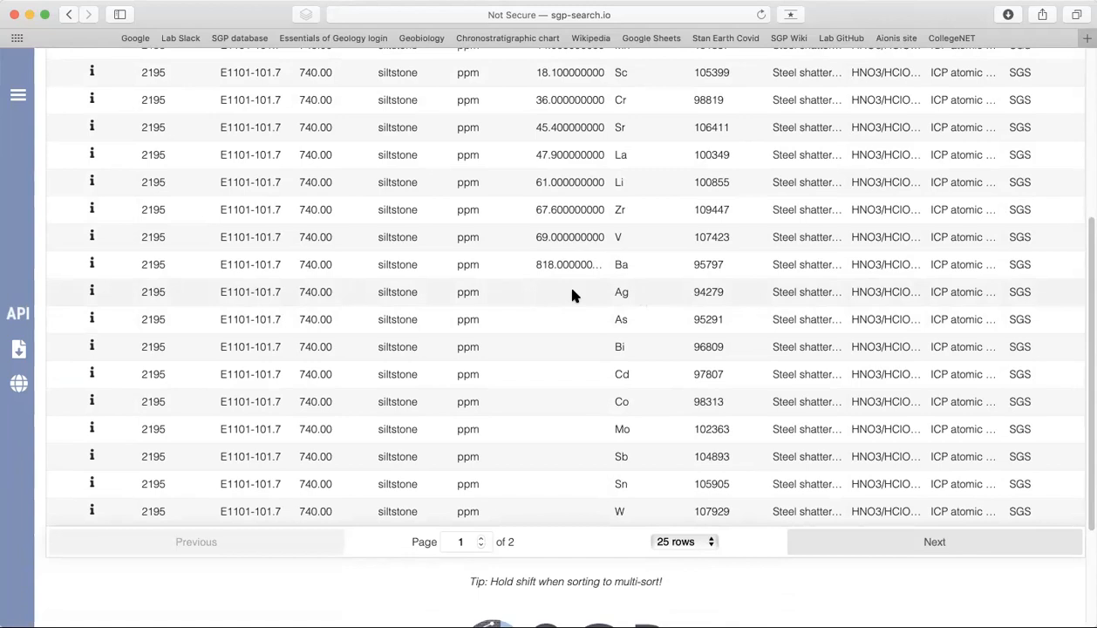
# Add the long analysis reference to the displayed data, rerun the search and return to the results table
pyautogui.click(17, 94)
pyautogui.click(334, 598)
pyautogui.scroll(-2, 171, 558)
pyautogui.click(148, 572)
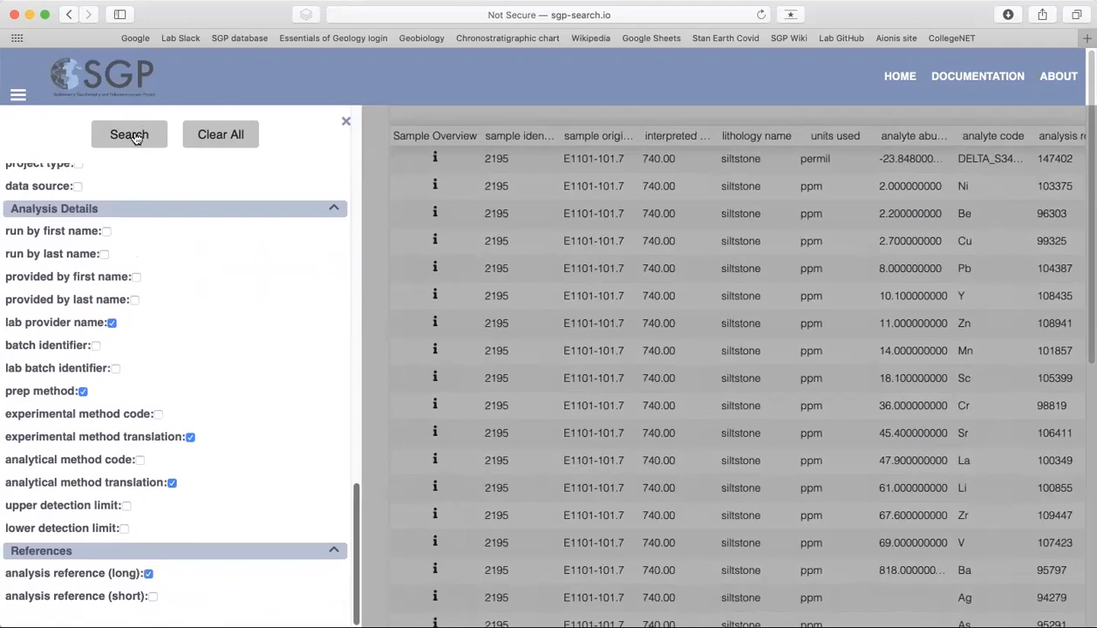
pyautogui.click(131, 136)
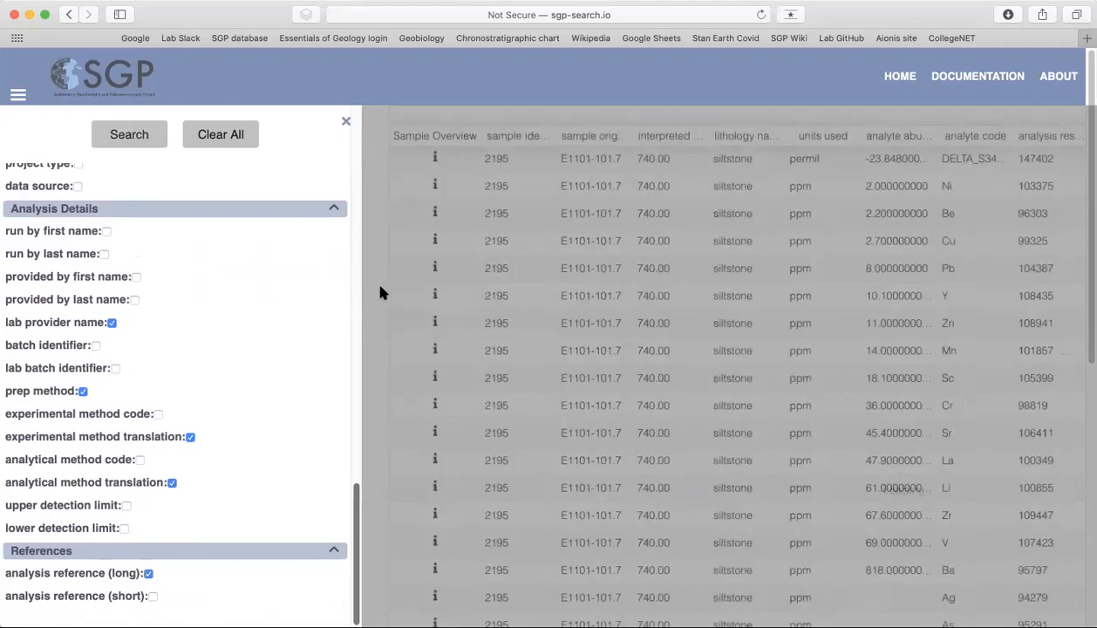
pyautogui.click(380, 286)
# Go to page 2 of the results and examine the analysis reference column
pyautogui.hscroll(1, 1002, 229)
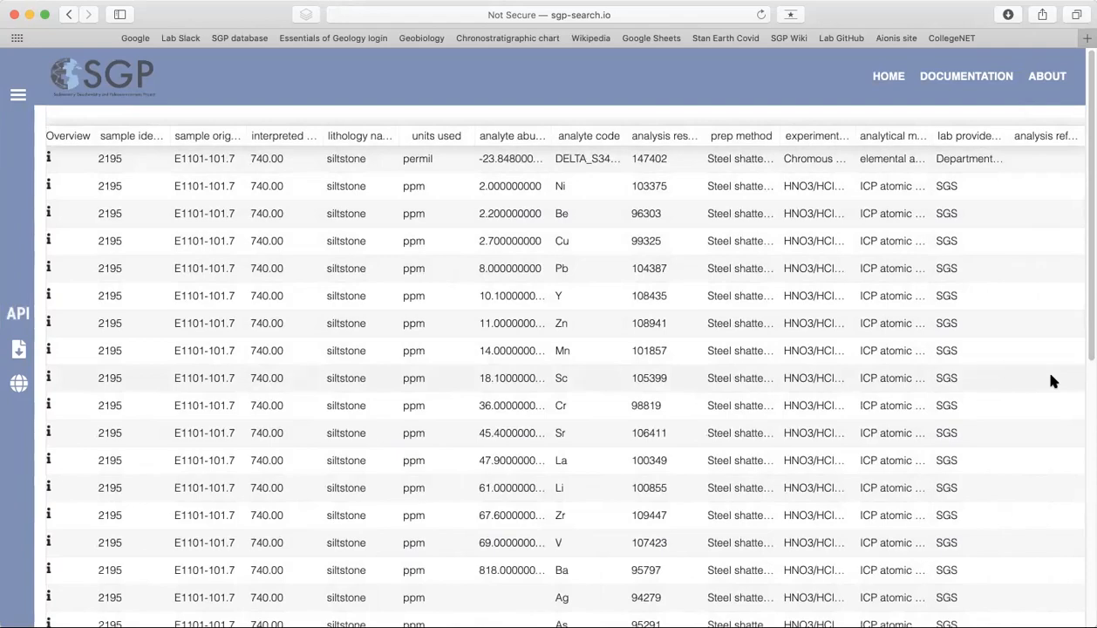
pyautogui.scroll(-5, 1050, 381)
pyautogui.click(960, 602)
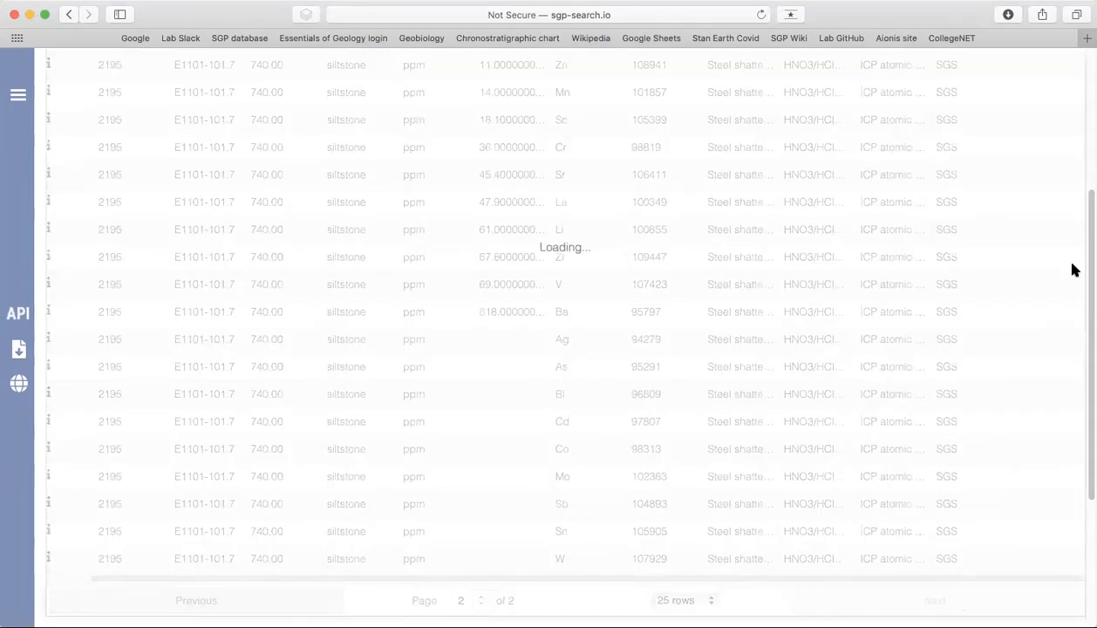
pyautogui.scroll(4, 1074, 270)
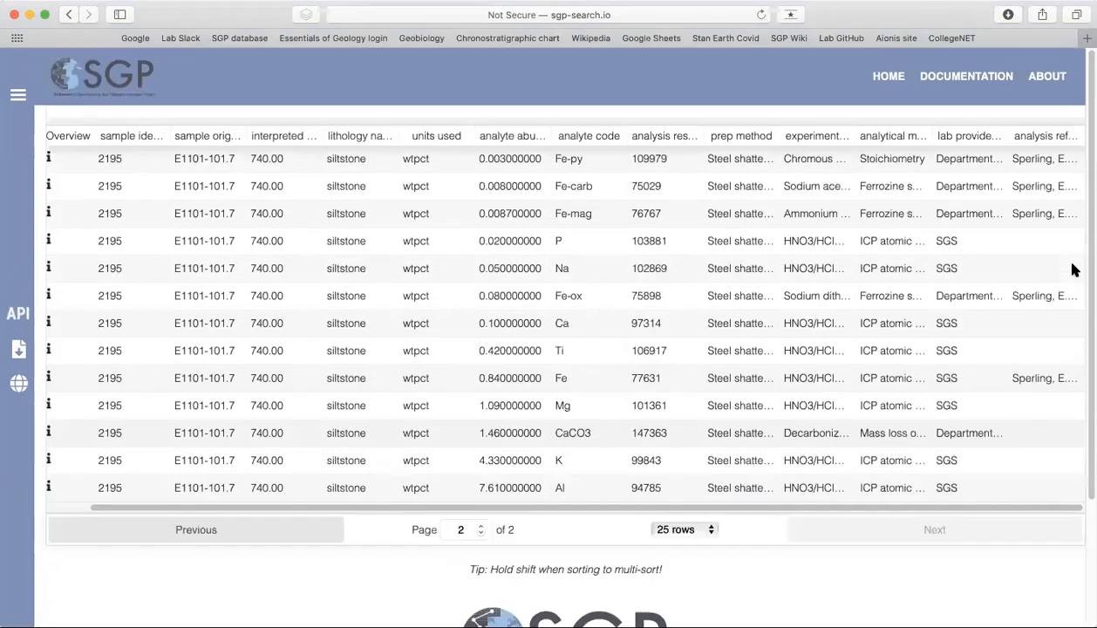